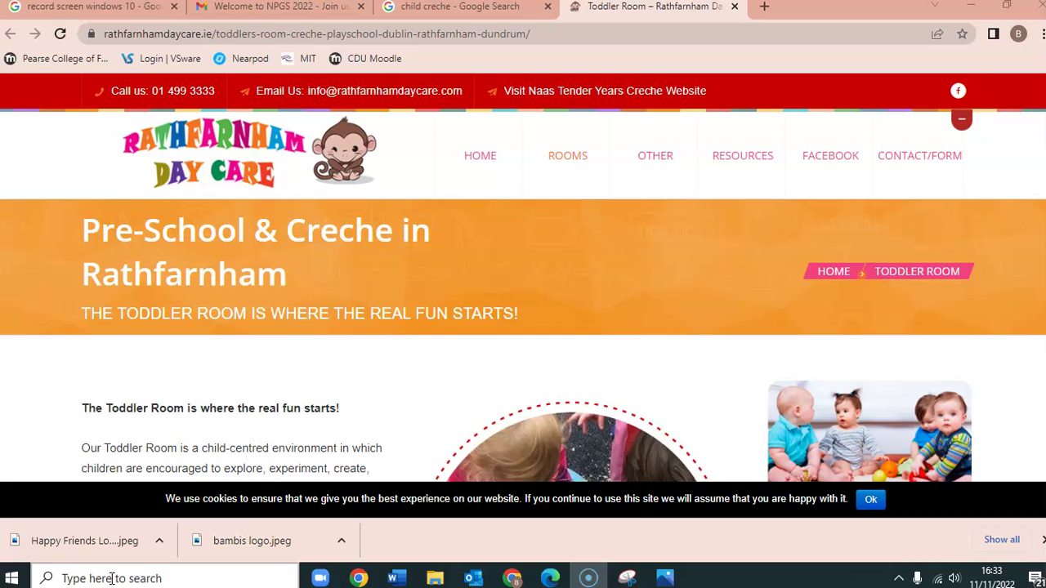
Find and launch the Snipping Tool, and move its window clear of the website's logo
{"action": "left_click", "coordinate": [112, 579]}
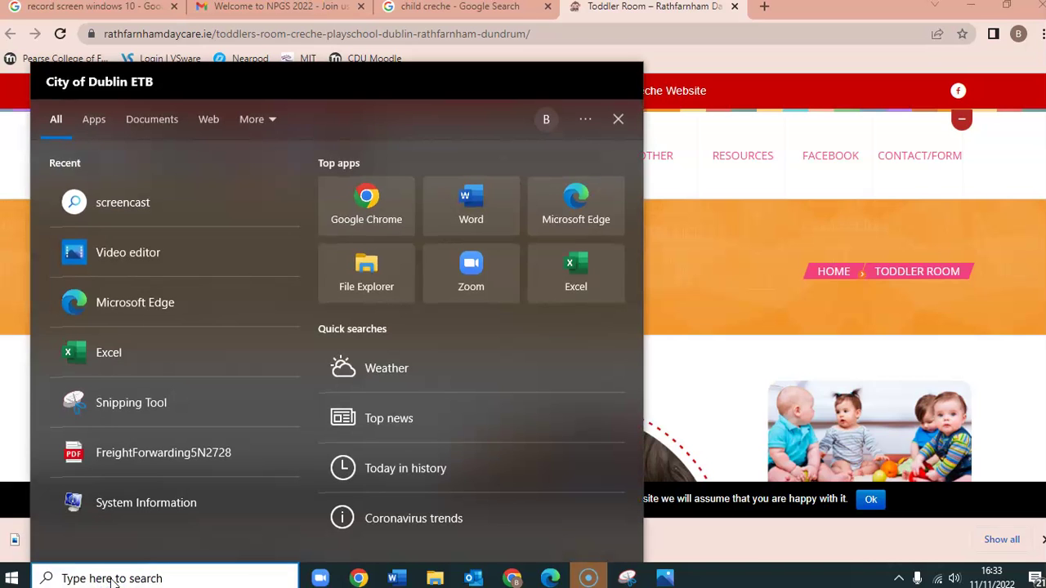
{"action": "type", "text": "snip"}
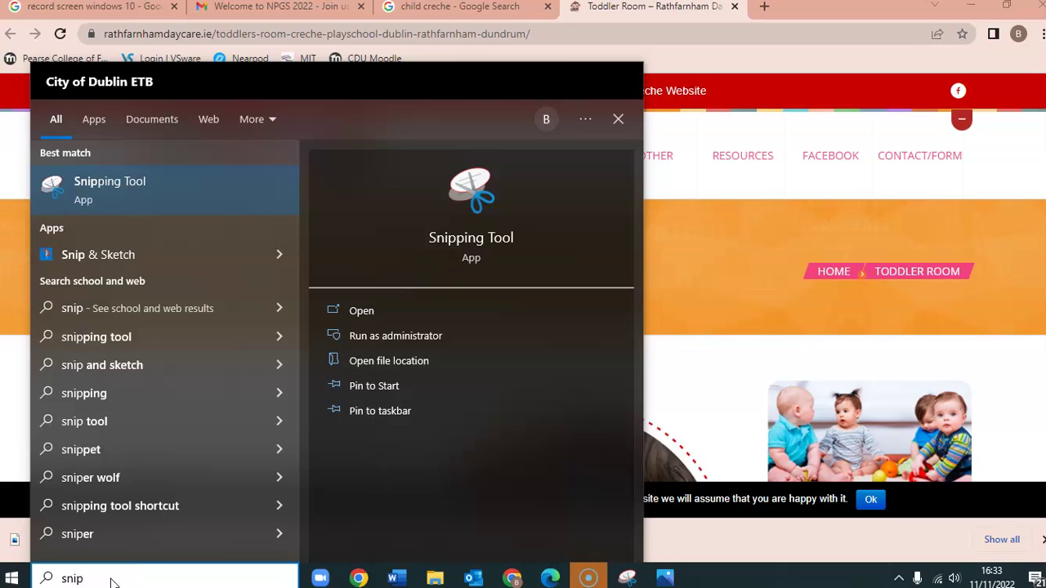
{"action": "right_click", "coordinate": [193, 178]}
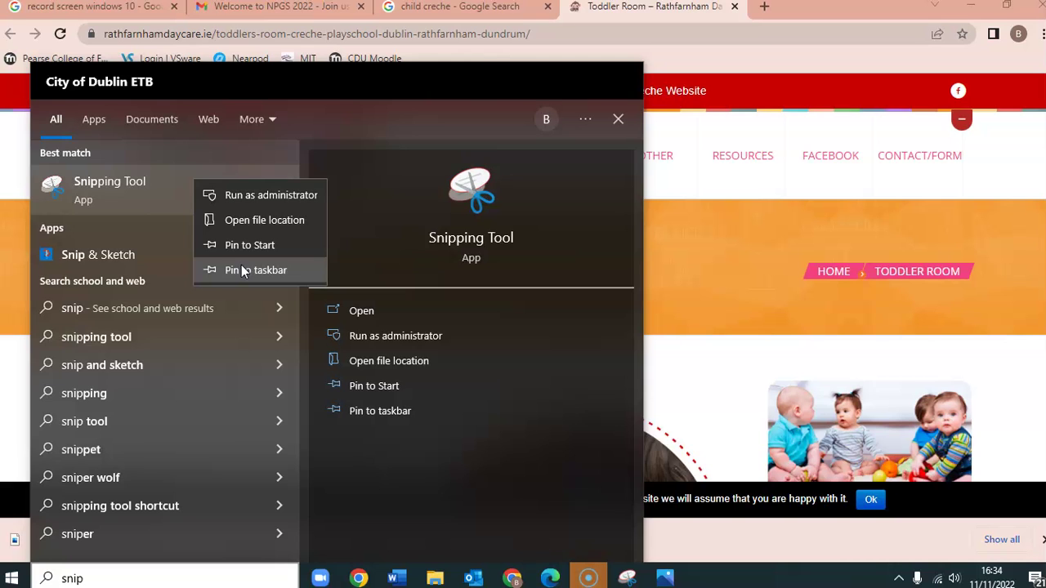
{"action": "left_click", "coordinate": [134, 183]}
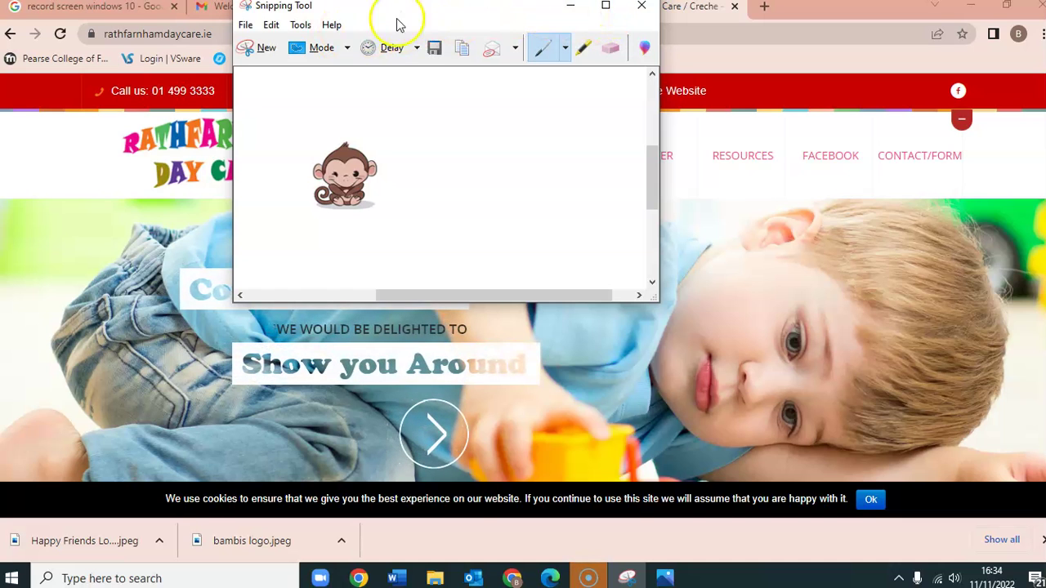
{"action": "left_click_drag", "start_coordinate": [413, 15], "coordinate": [693, 68]}
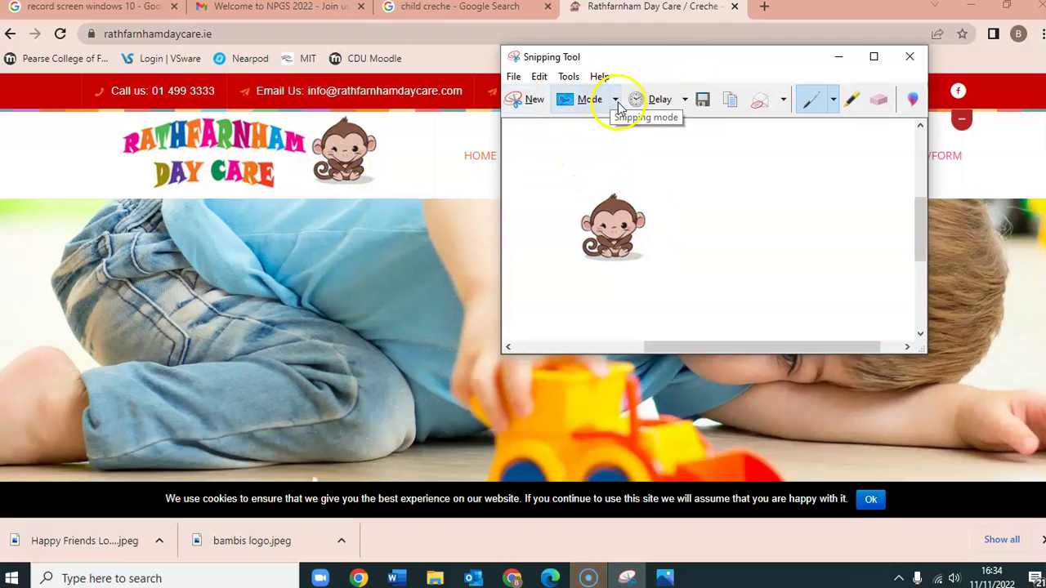
Capture the full Rathfarnham Day Care logo, including the monkey, as a new Rectangular Snip
{"action": "left_click", "coordinate": [616, 101]}
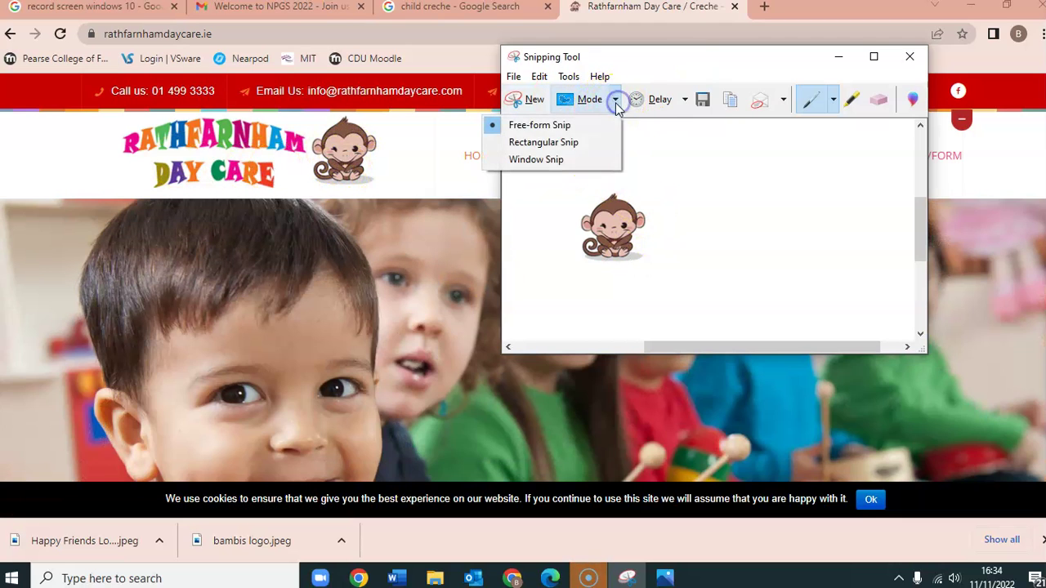
{"action": "left_click", "coordinate": [565, 144]}
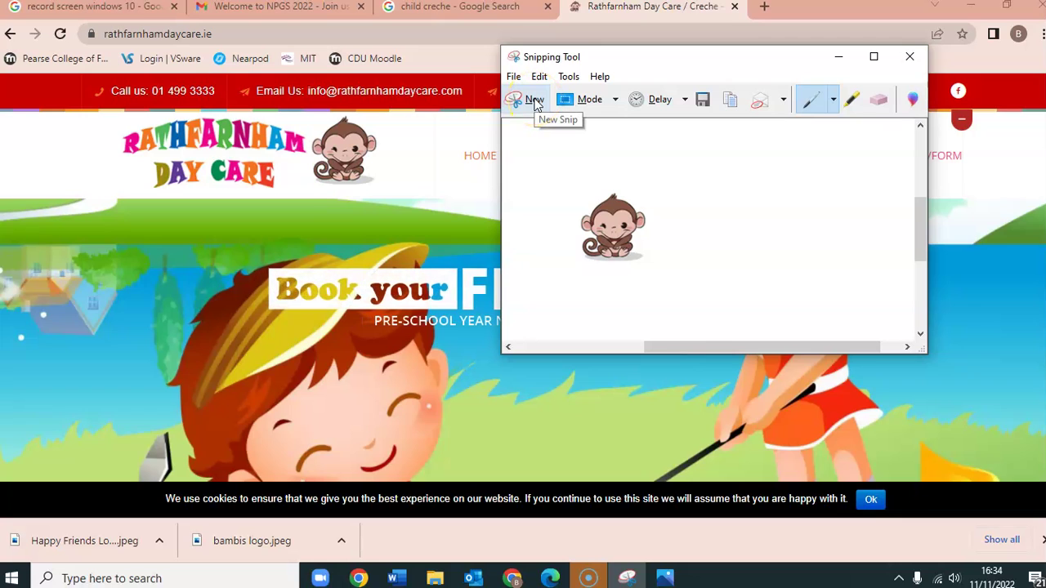
{"action": "left_click", "coordinate": [535, 100]}
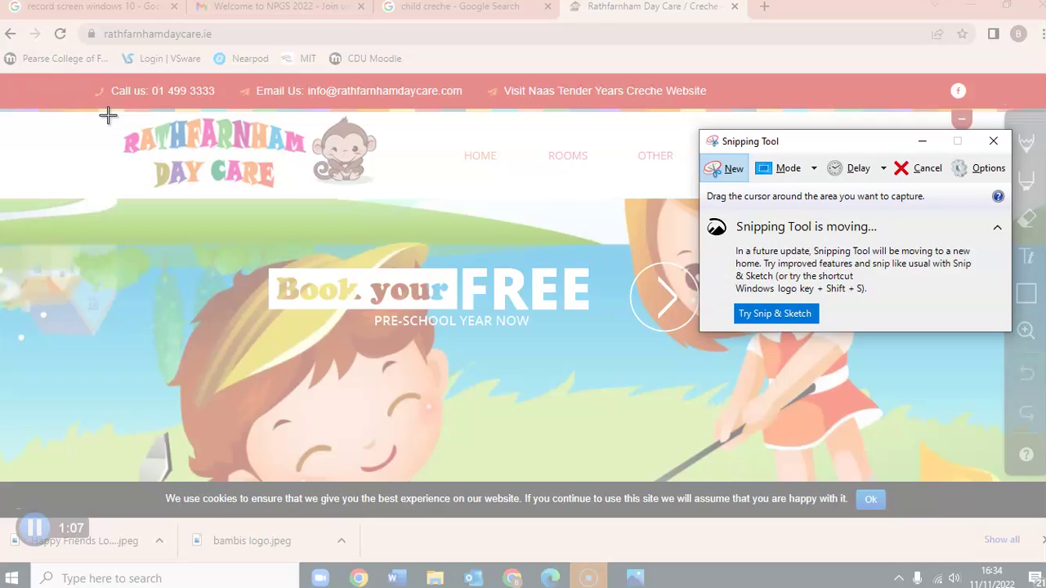
{"action": "left_click_drag", "start_coordinate": [108, 116], "coordinate": [394, 193]}
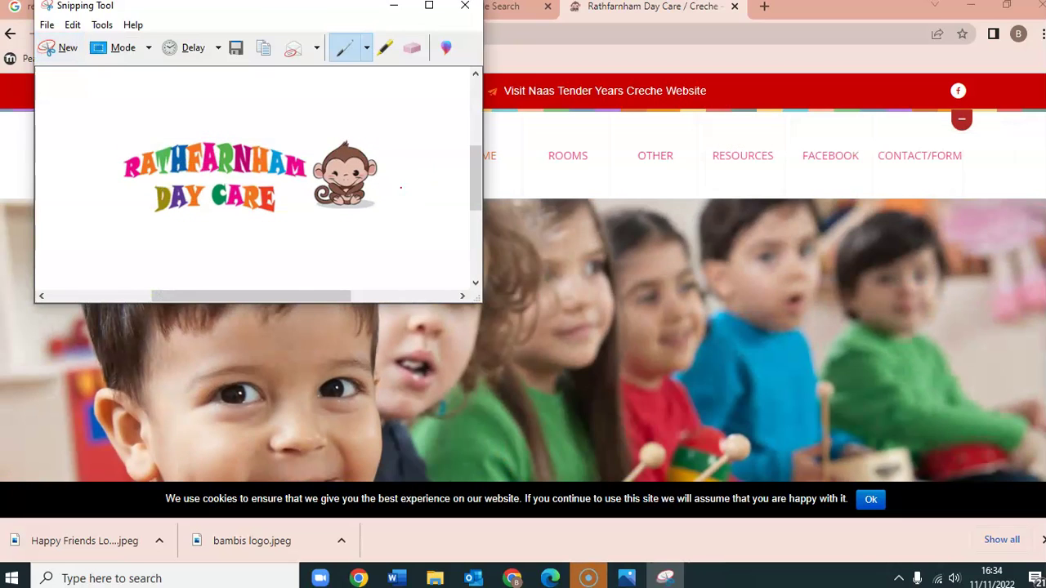
Save the logo snip as the PNG "rathfarnham creche" in Documents > Explore, replacing the existing file, and close the Snipping Tool
{"action": "left_click", "coordinate": [428, 6]}
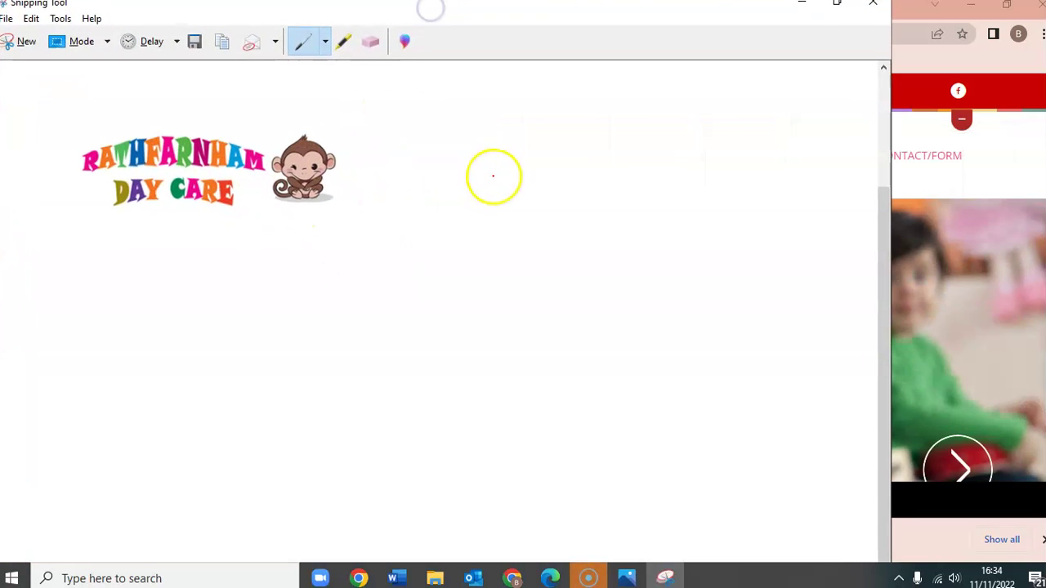
{"action": "left_click", "coordinate": [192, 40]}
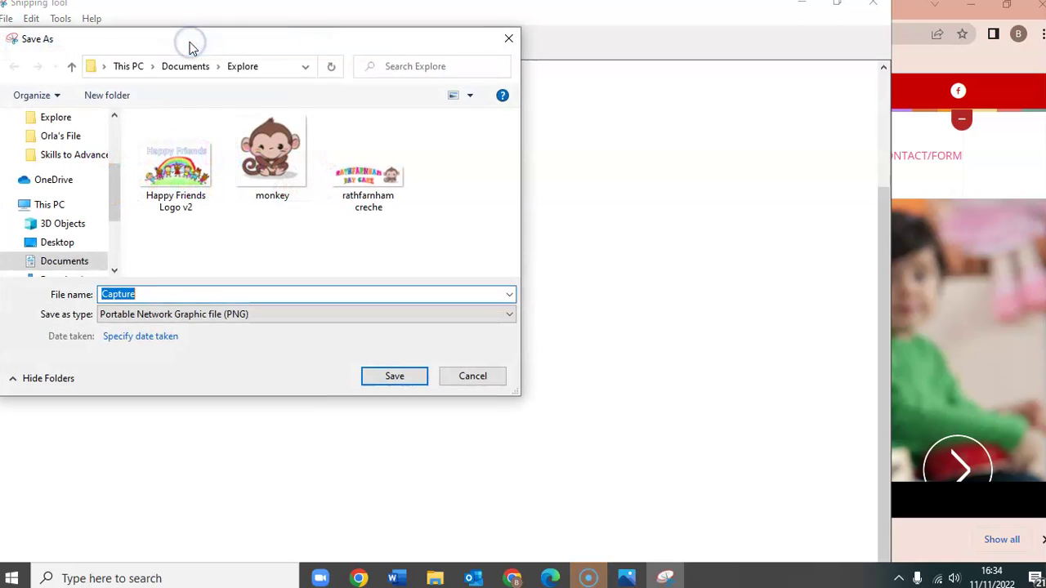
{"action": "left_click", "coordinate": [390, 180]}
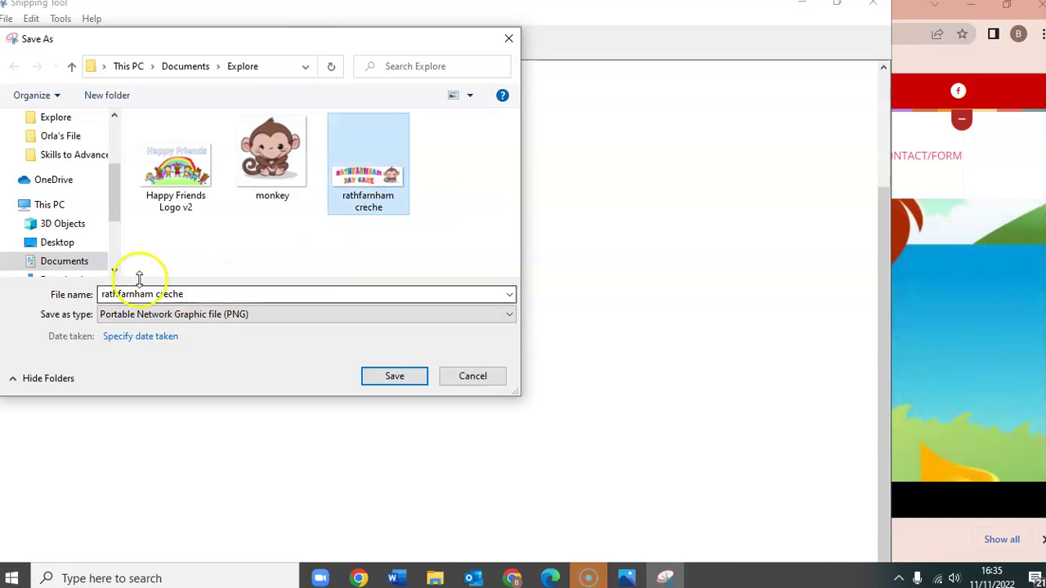
{"action": "left_click", "coordinate": [392, 379]}
{"action": "left_click", "coordinate": [563, 288]}
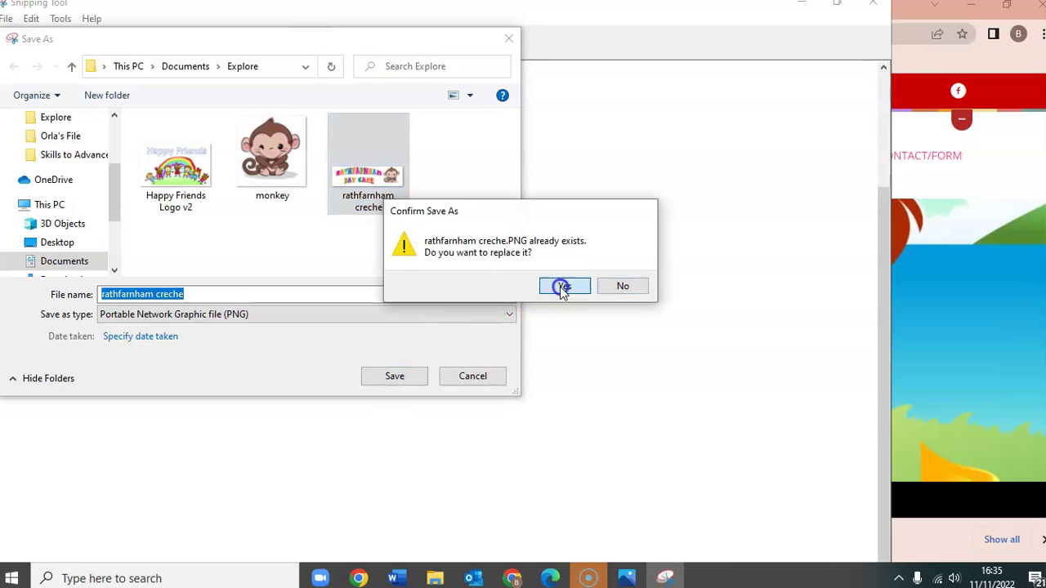
{"action": "left_click", "coordinate": [882, 7]}
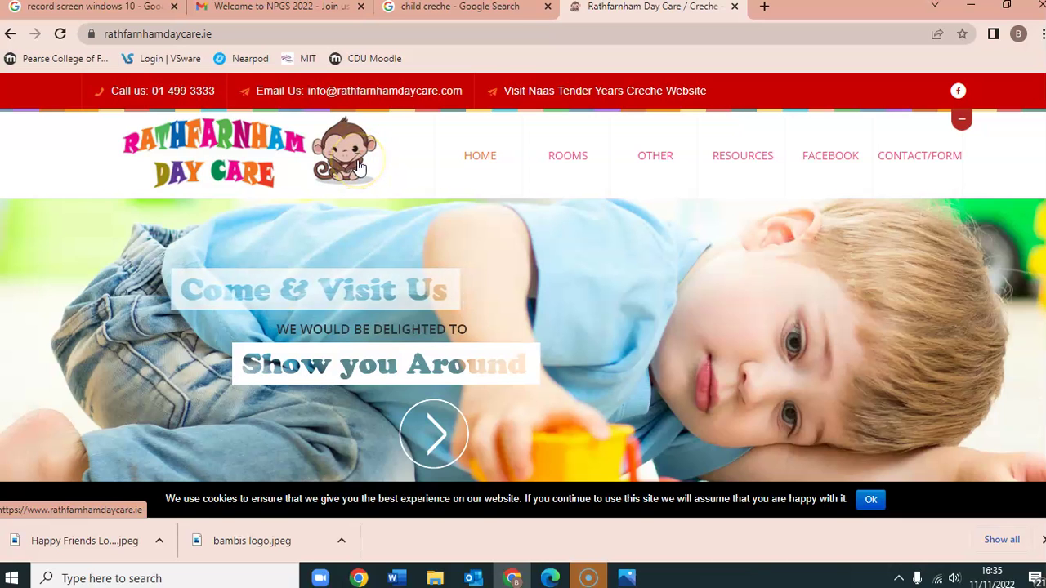
Reopen the Snipping Tool and capture only the monkey from the website's logo with a Free-form Snip
{"action": "left_click", "coordinate": [178, 579]}
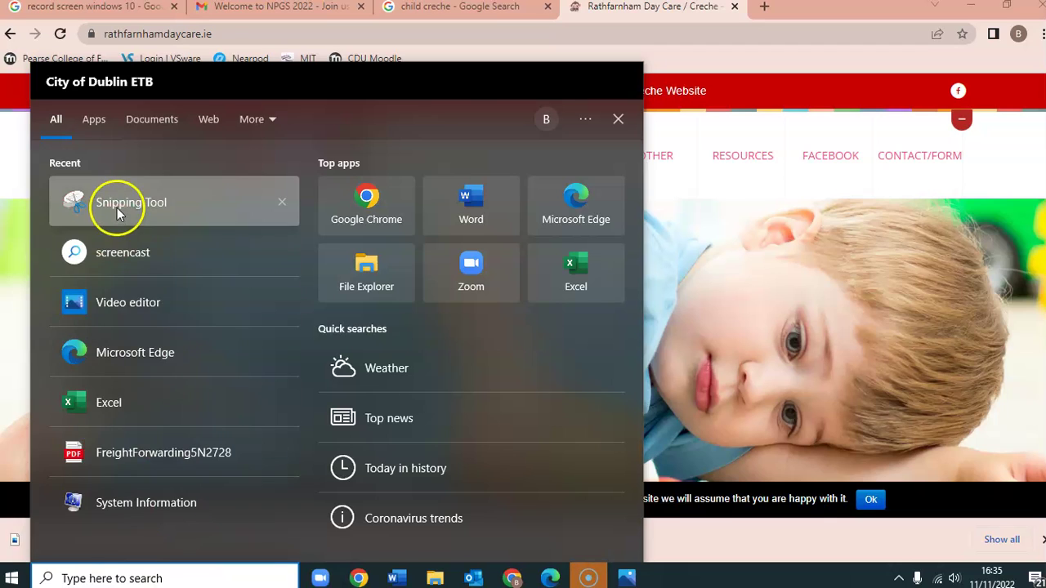
{"action": "left_click", "coordinate": [116, 207]}
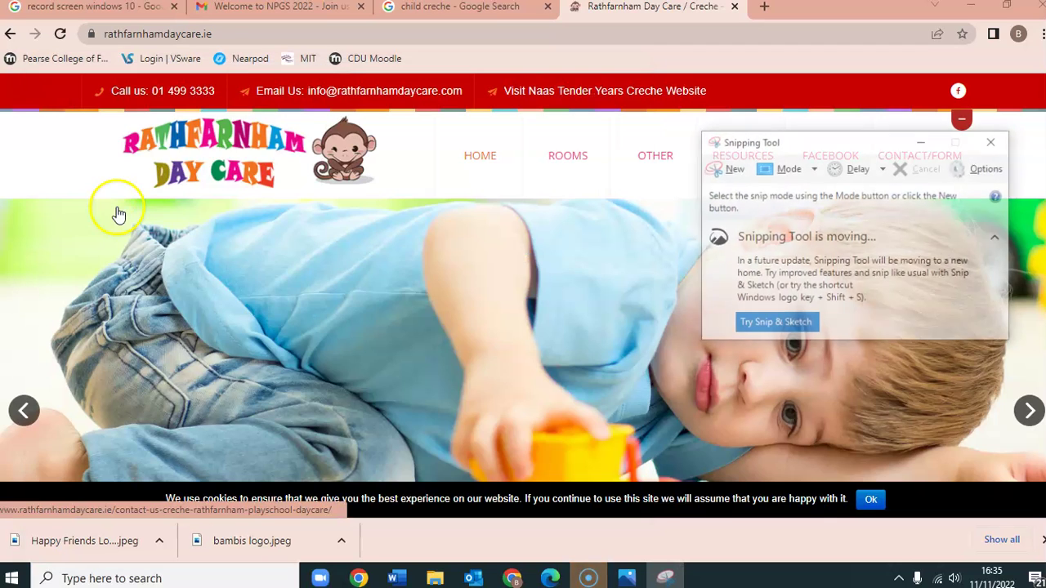
{"action": "left_click", "coordinate": [815, 168]}
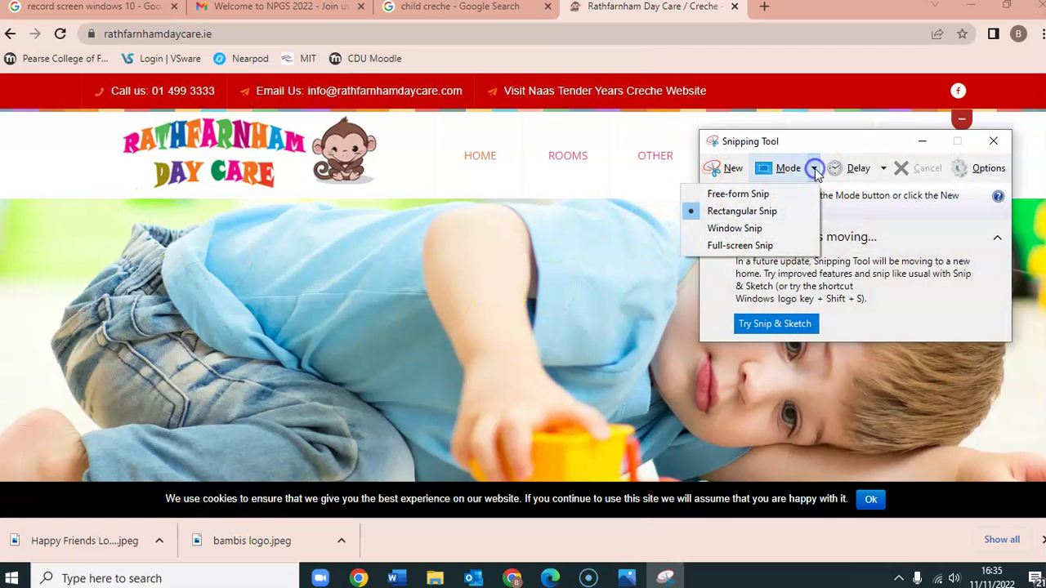
{"action": "left_click", "coordinate": [769, 194]}
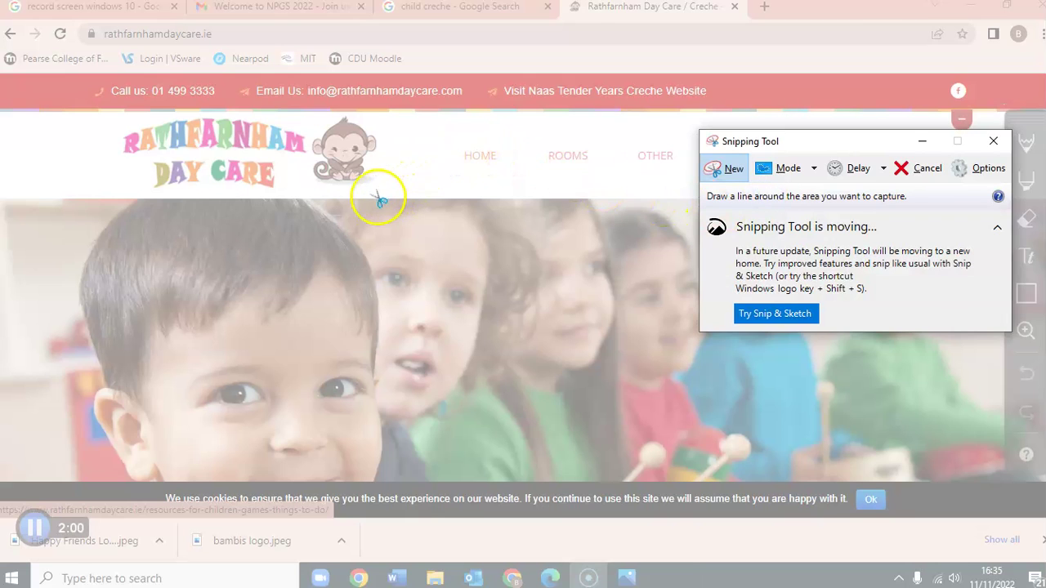
{"action": "left_click_drag", "start_coordinate": [369, 195], "coordinate": [375, 189]}
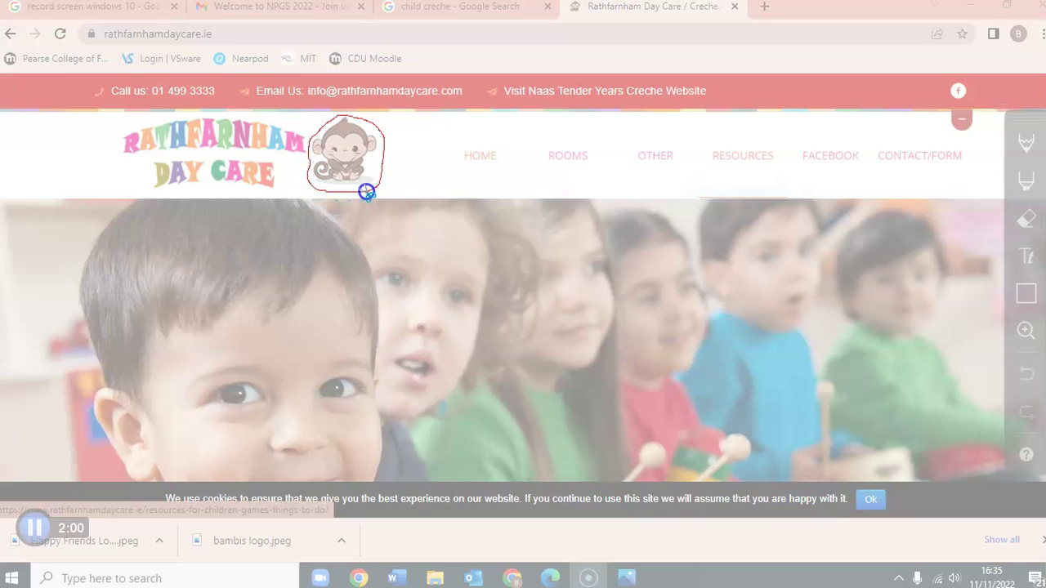
{"action": "left_click_drag", "start_coordinate": [367, 191], "coordinate": [365, 193]}
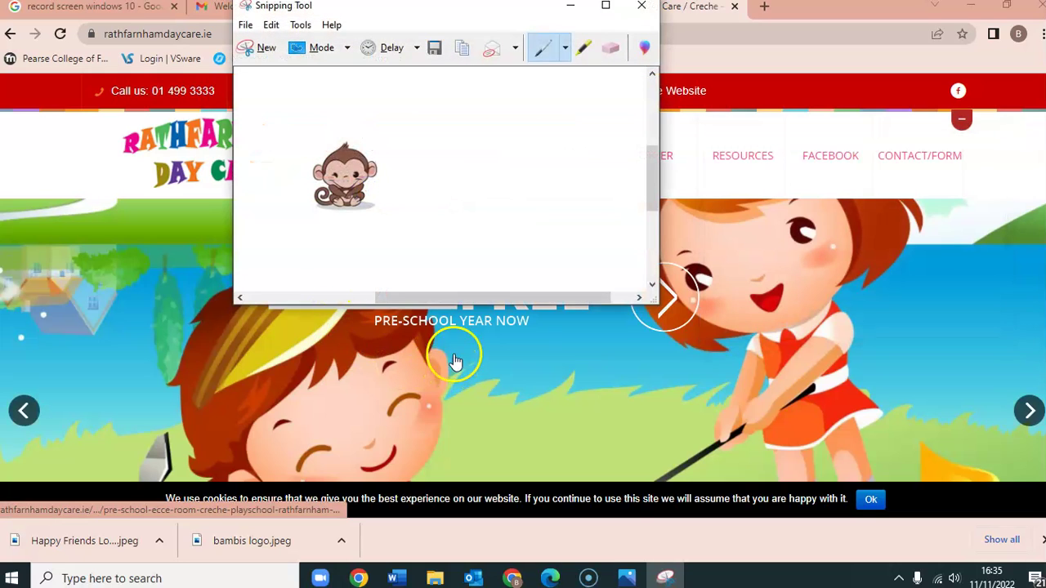
Save the monkey snip as the PNG "monkey" in the Explore folder, replacing the existing file, and close the Snipping Tool
{"action": "left_click", "coordinate": [605, 7]}
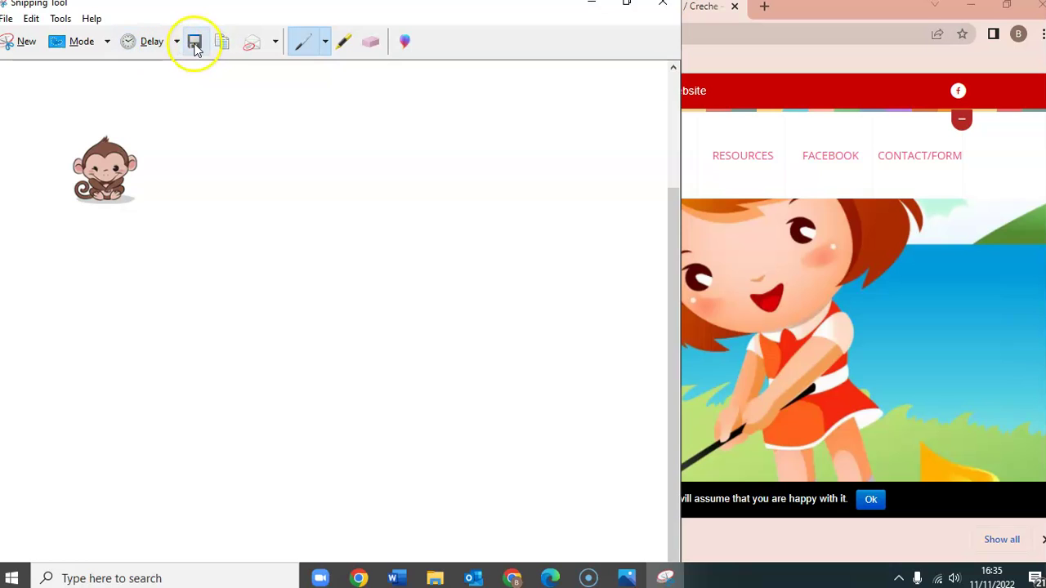
{"action": "left_click", "coordinate": [197, 43]}
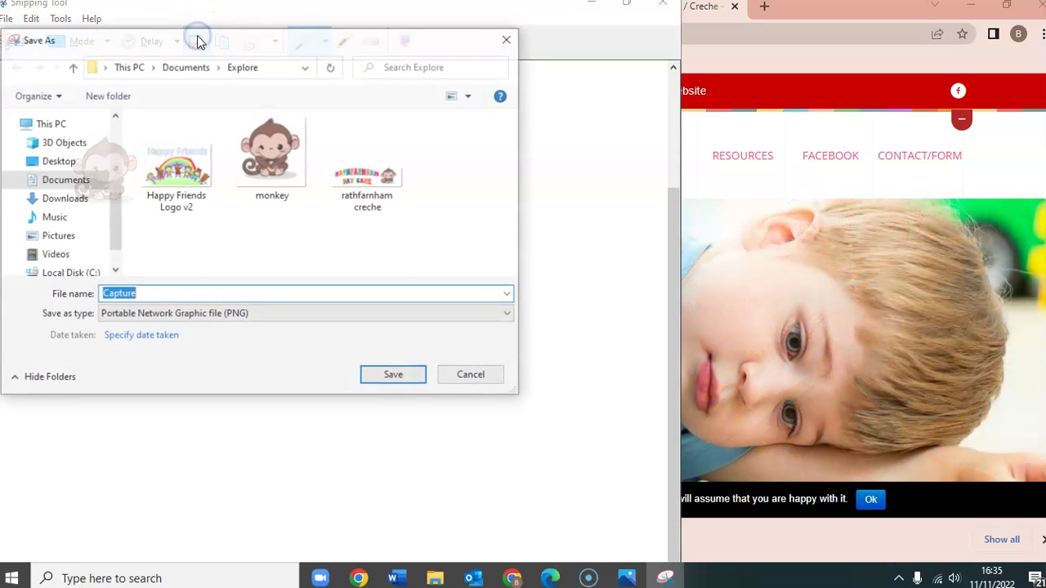
{"action": "left_click", "coordinate": [269, 143]}
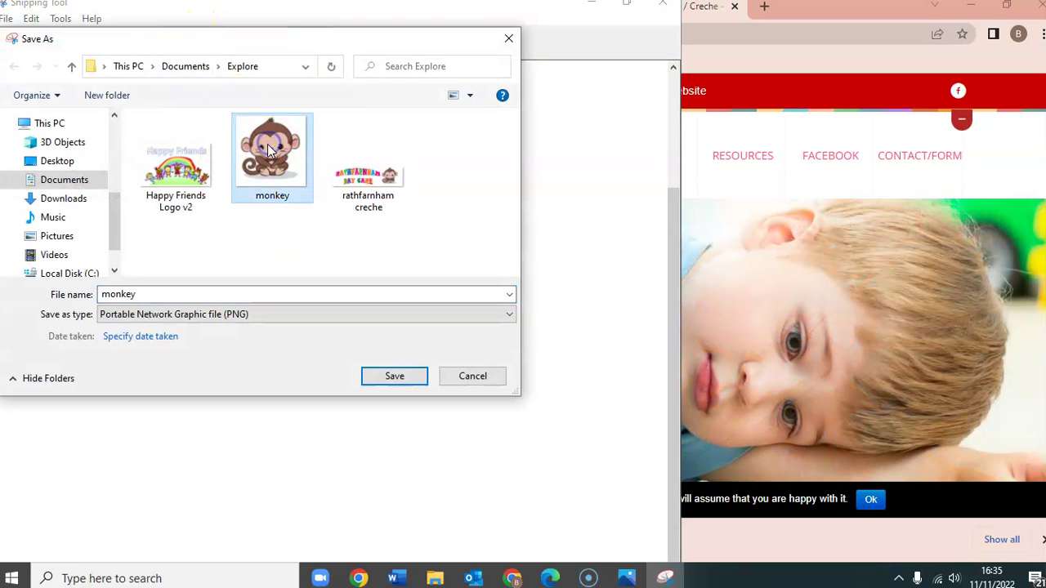
{"action": "left_click", "coordinate": [415, 377]}
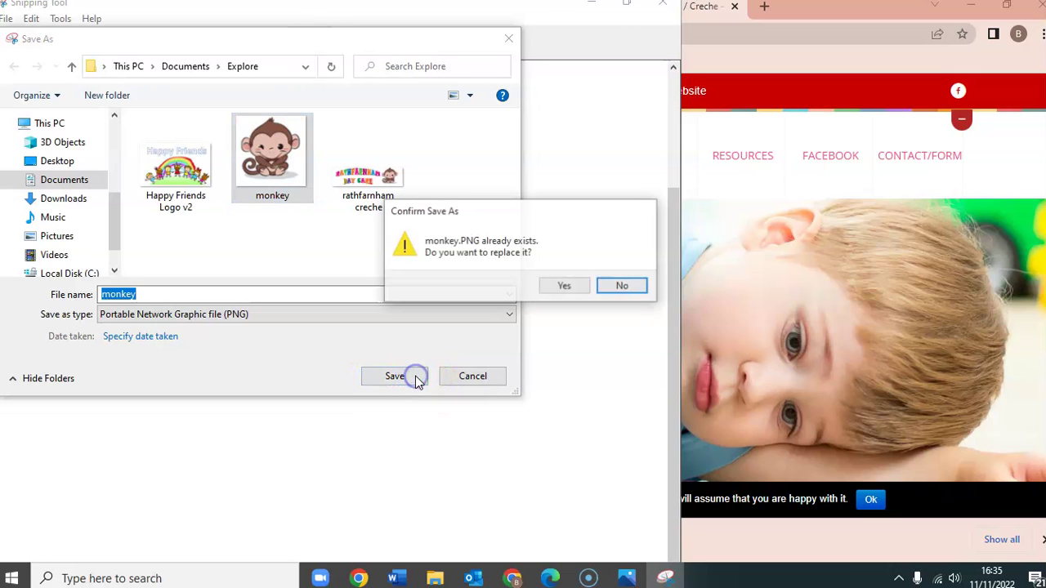
{"action": "left_click", "coordinate": [566, 290]}
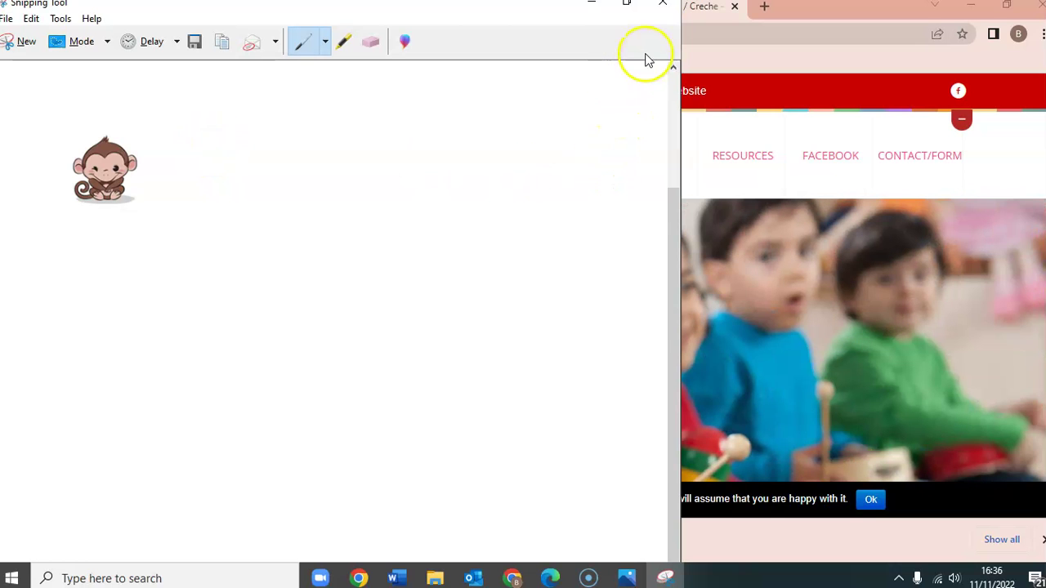
{"action": "left_click", "coordinate": [663, 7]}
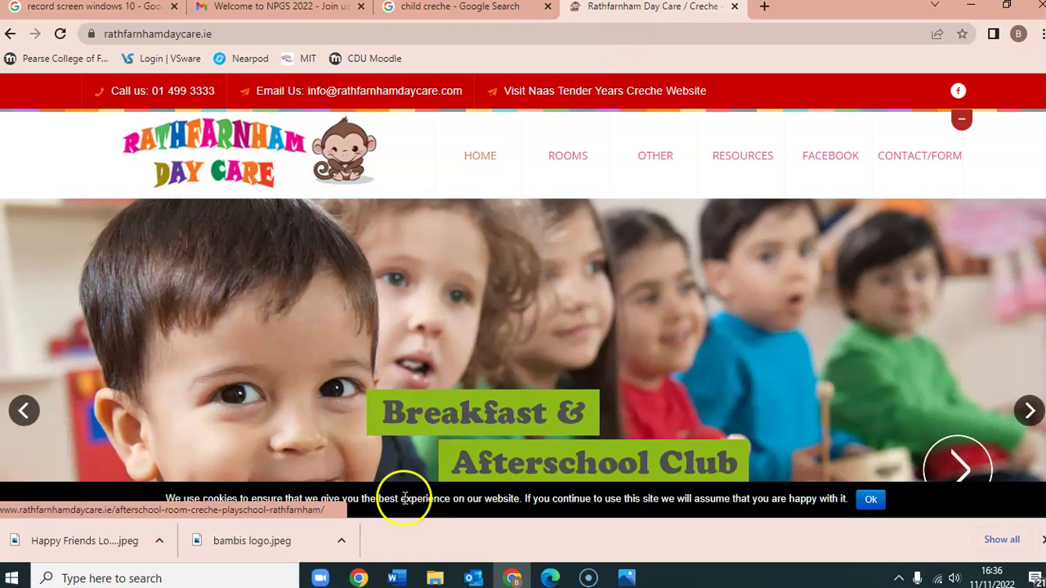
Switch to Word and insert the "monkey" picture from the Explore folder into the blank document
{"action": "left_click", "coordinate": [394, 579]}
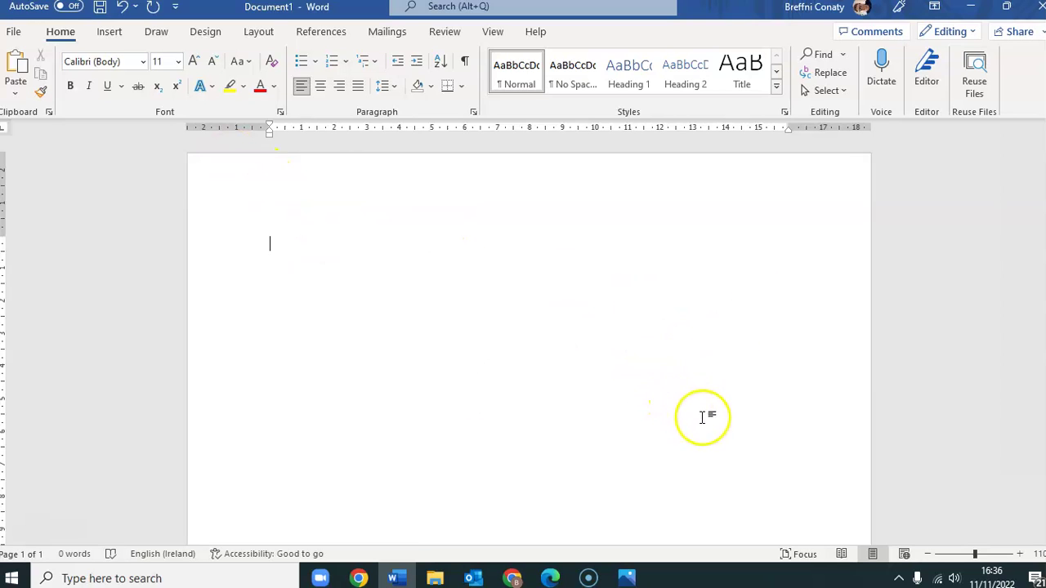
{"action": "left_click", "coordinate": [115, 35]}
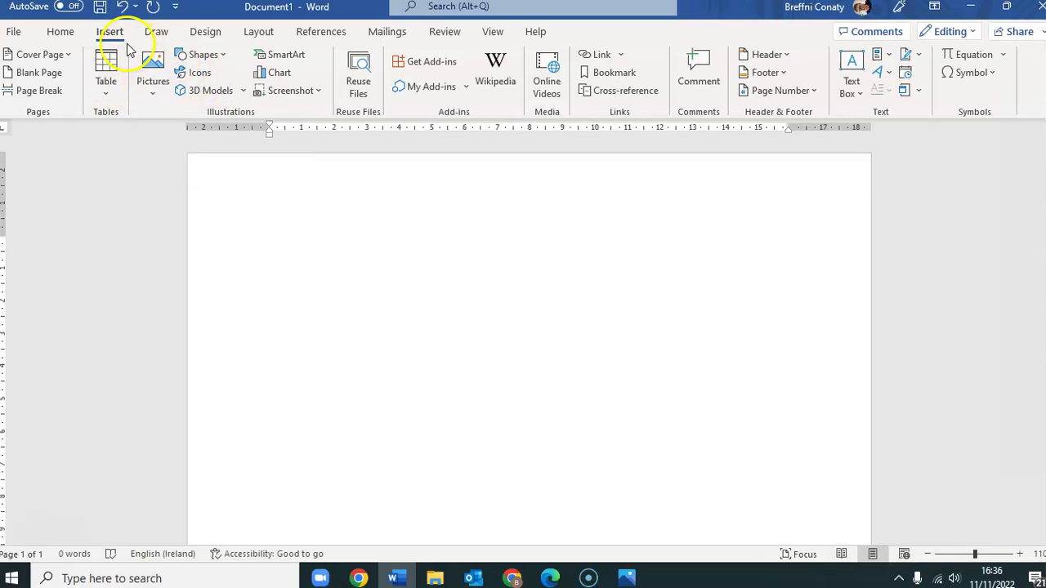
{"action": "left_click", "coordinate": [150, 65]}
{"action": "left_click", "coordinate": [182, 139]}
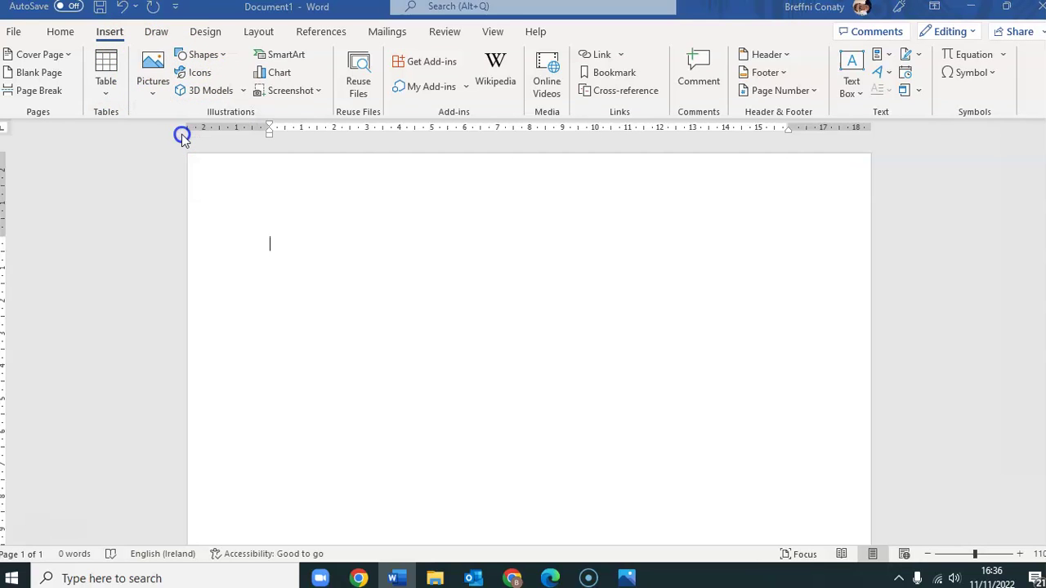
{"action": "left_click", "coordinate": [291, 121]}
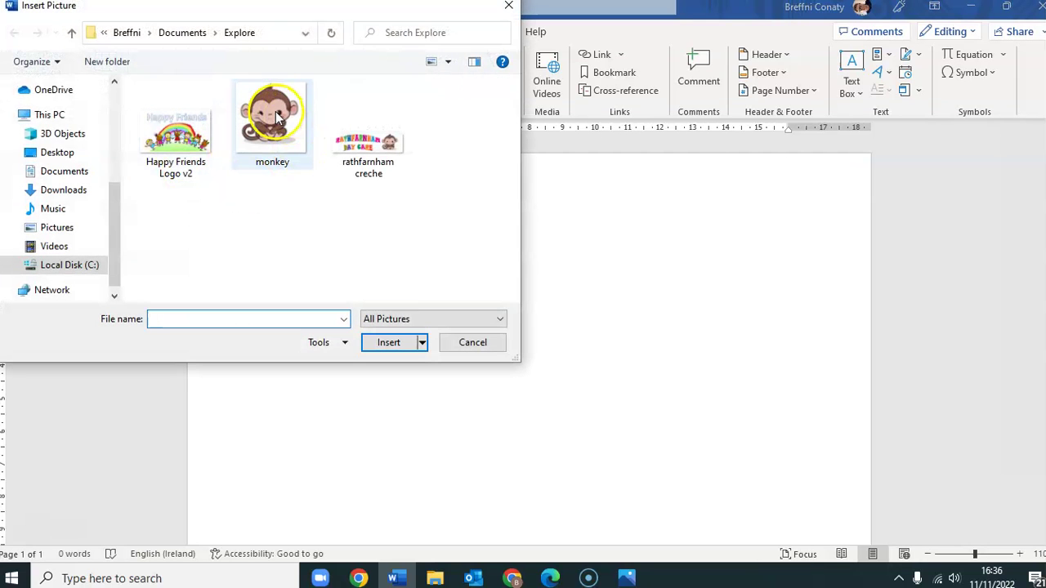
{"action": "left_click", "coordinate": [388, 344]}
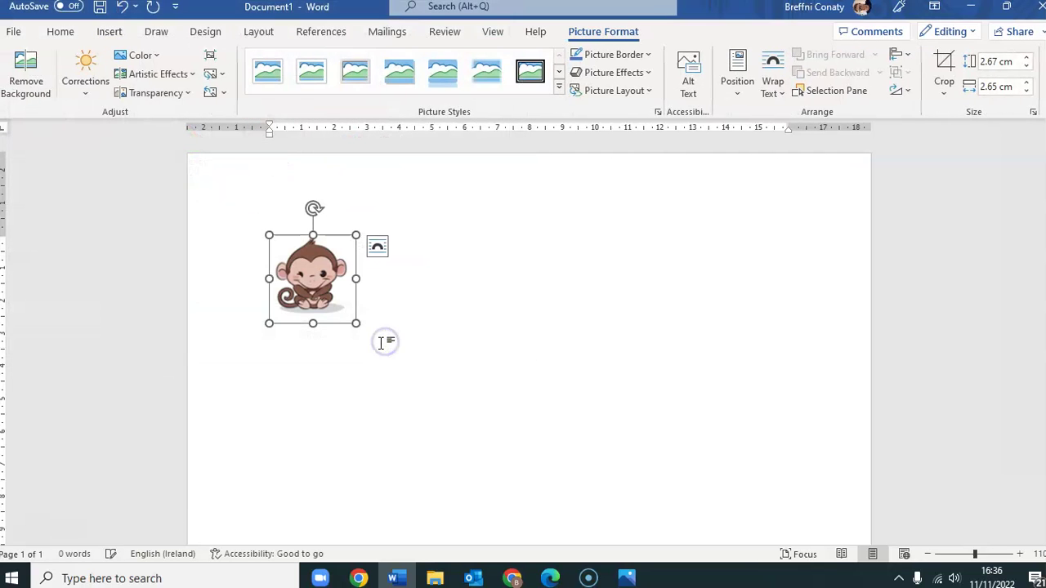
Deselect the monkey picture and insert a WordArt text box in the solid blue style
{"action": "left_click", "coordinate": [460, 318]}
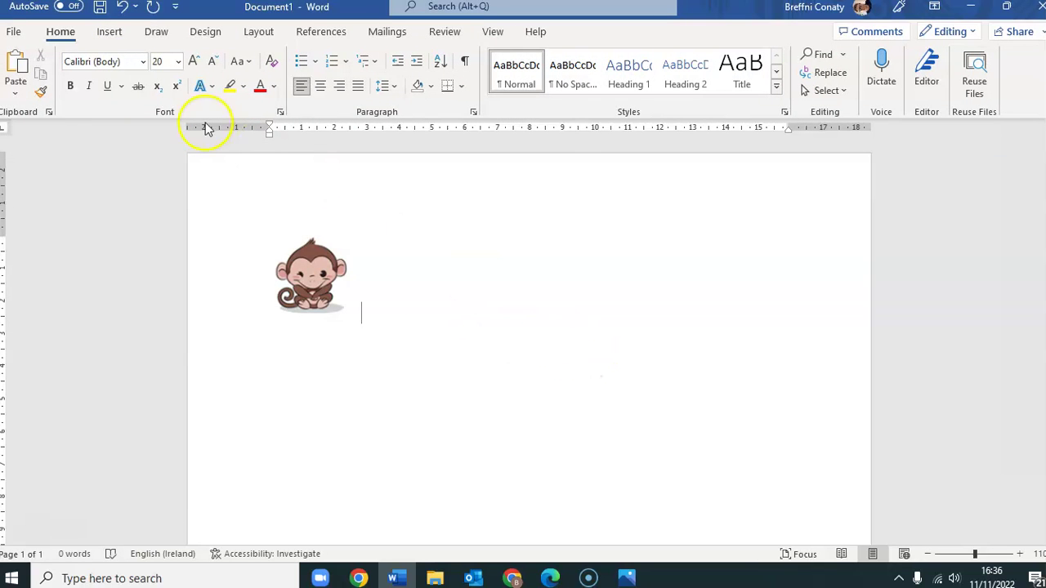
{"action": "left_click", "coordinate": [110, 31]}
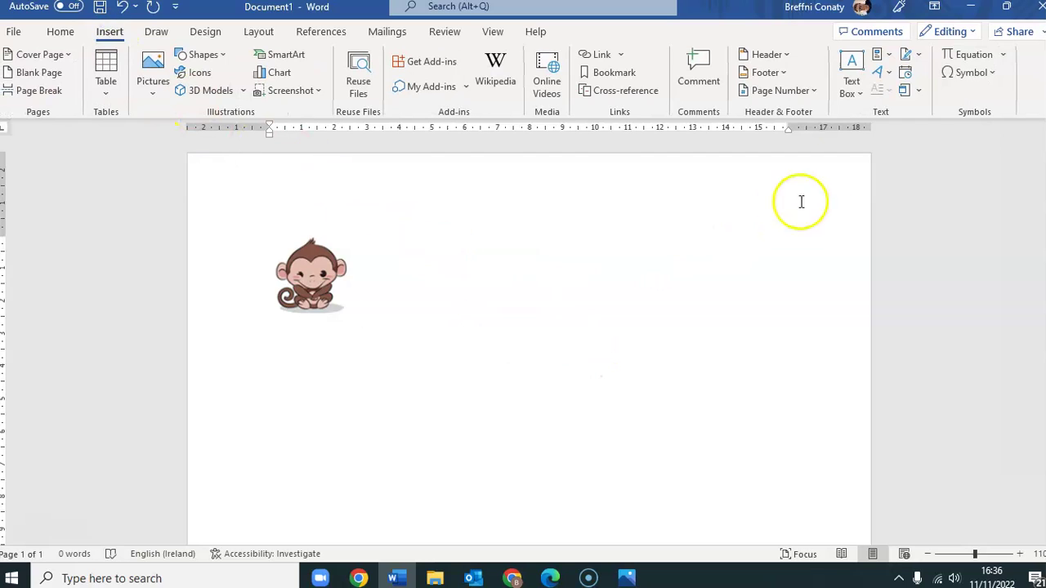
{"action": "left_click", "coordinate": [878, 75]}
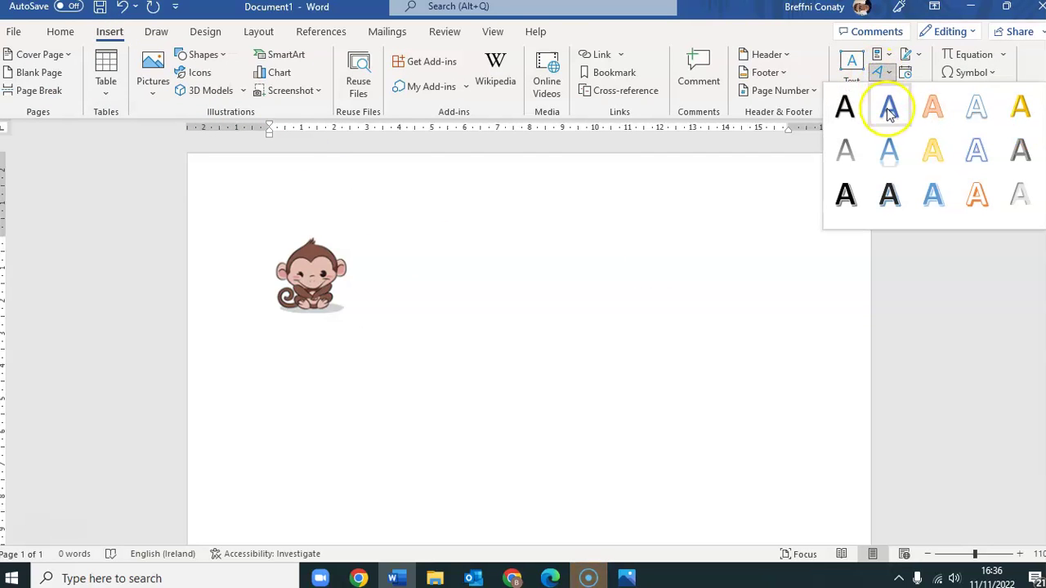
{"action": "left_click", "coordinate": [890, 106]}
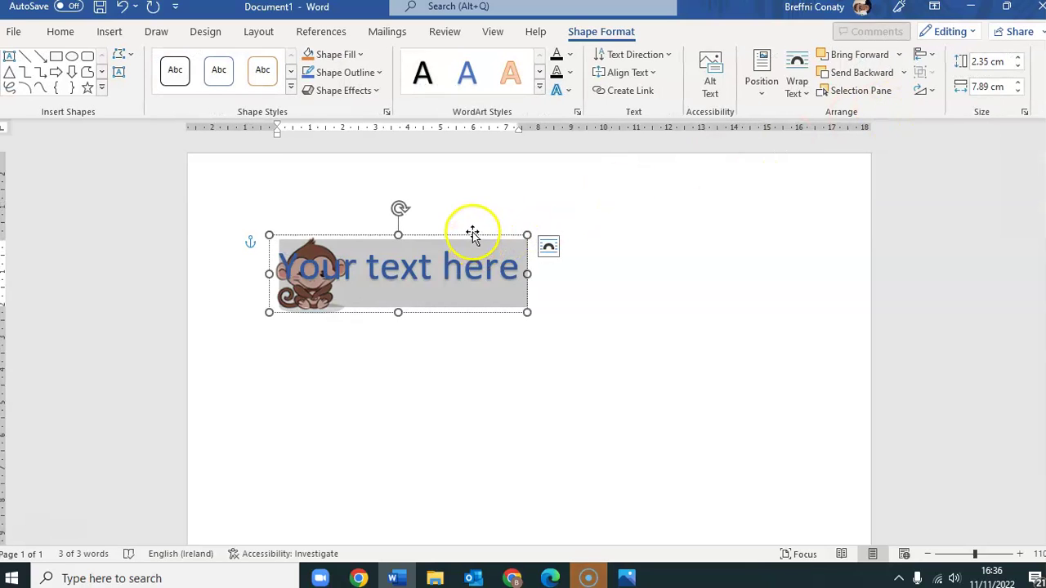
Move the WordArt beside the monkey and replace its placeholder text with the owner's first name in possessive form followed by "Montessori"
{"action": "left_click_drag", "start_coordinate": [472, 232], "coordinate": [553, 233]}
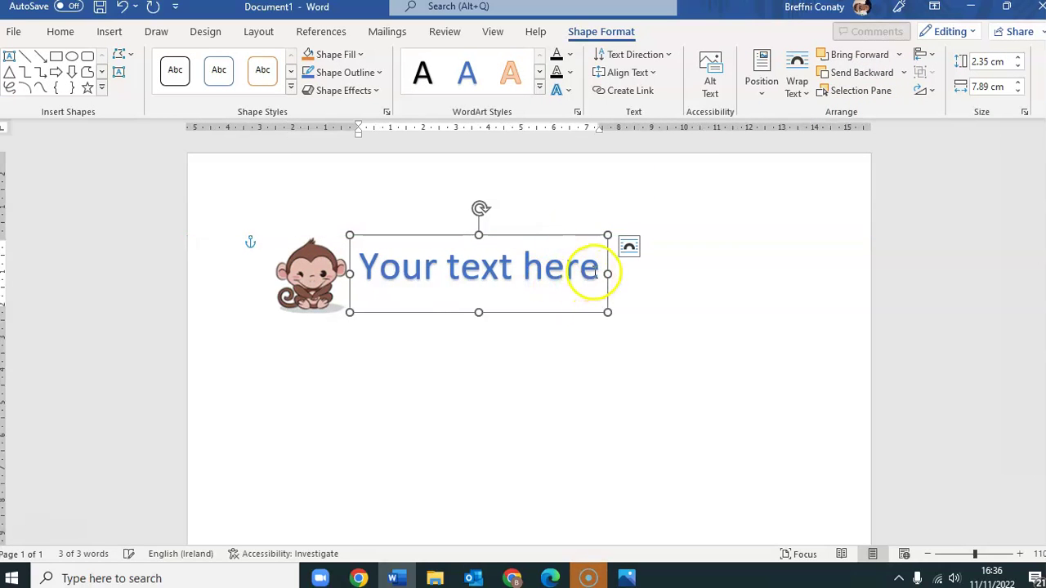
{"action": "left_click_drag", "start_coordinate": [601, 270], "coordinate": [370, 281]}
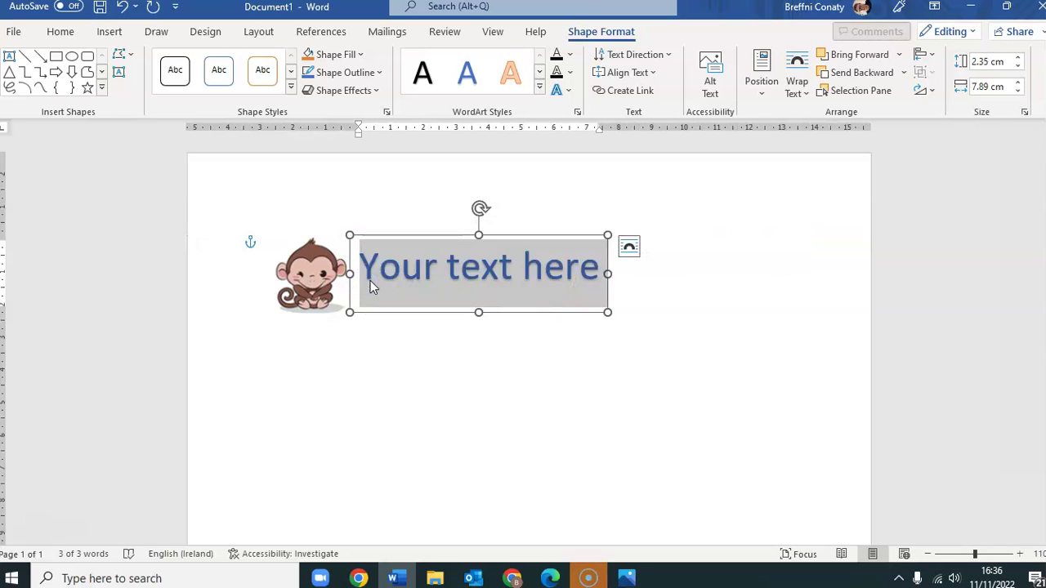
{"action": "type", "text": "Breffni'"}
{"action": "type", "text": "s M"}
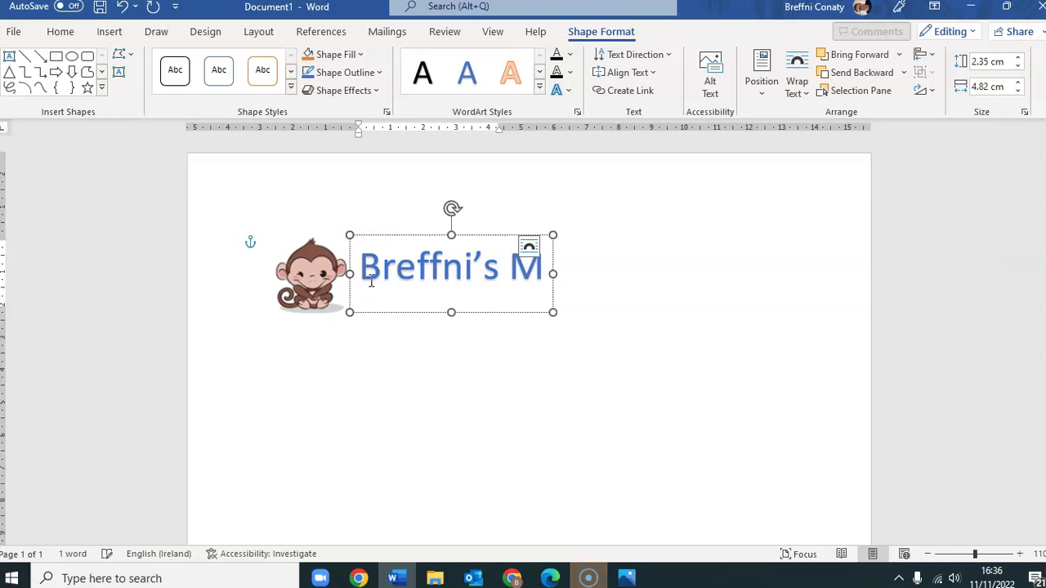
{"action": "type", "text": "ontessori"}
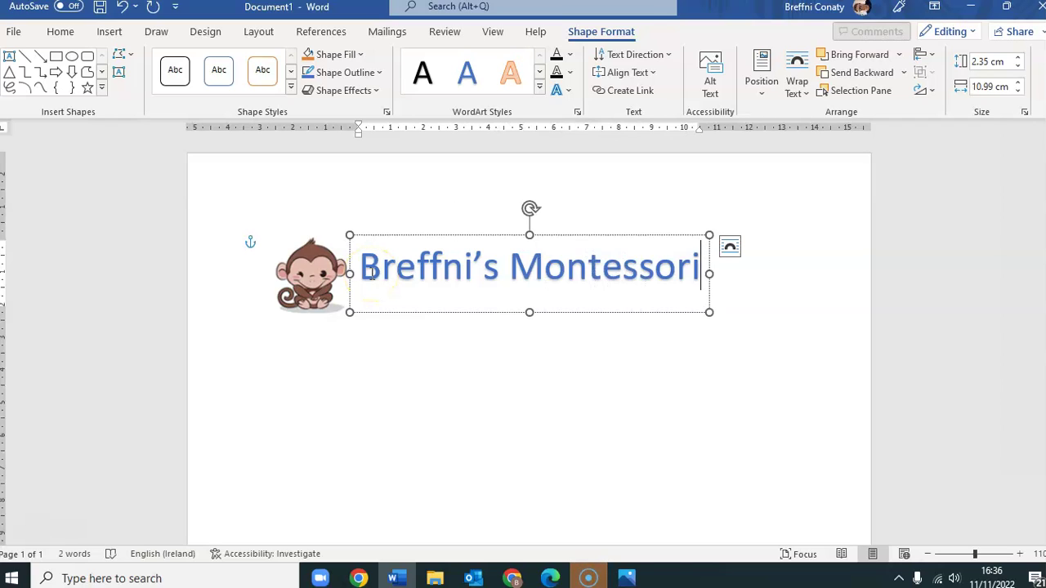
Add a second line to the WordArt in 12 pt with "T:" and the phone number, and deselect the text box
{"action": "key", "text": "Return"}
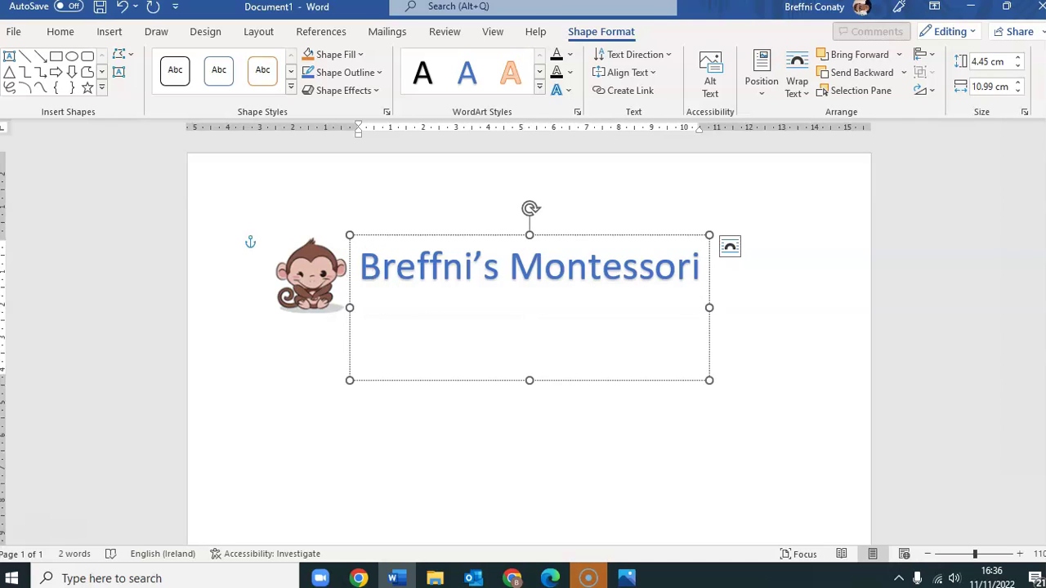
{"action": "left_click", "coordinate": [61, 32]}
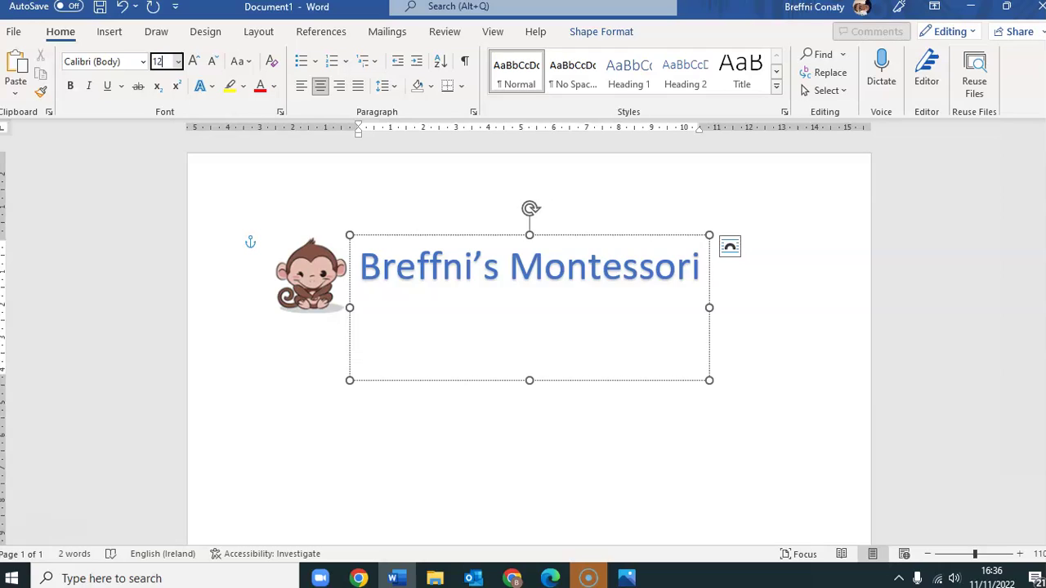
{"action": "left_click", "coordinate": [545, 316]}
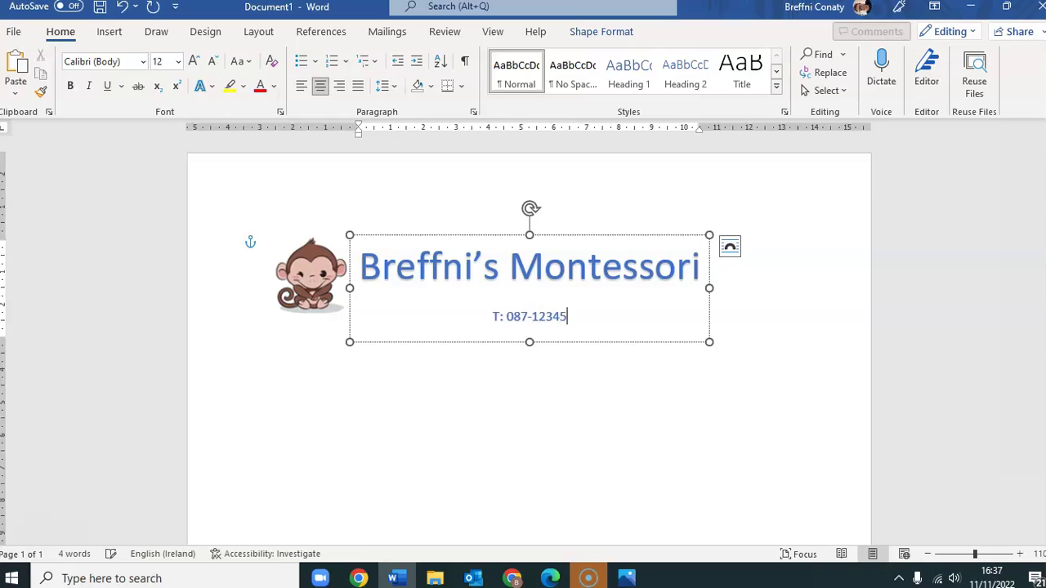
{"action": "left_click", "coordinate": [591, 397]}
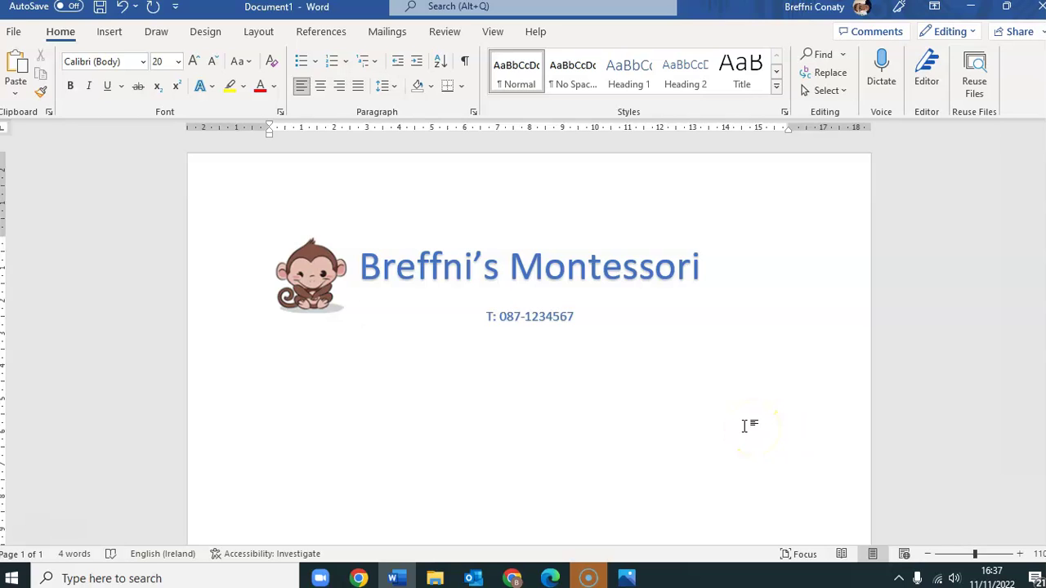
Open the Snipping Tool, set it to Rectangular Snip and try to capture the monkey and WordArt logo from the document
{"action": "left_click", "coordinate": [194, 577]}
{"action": "type", "text": "snip"}
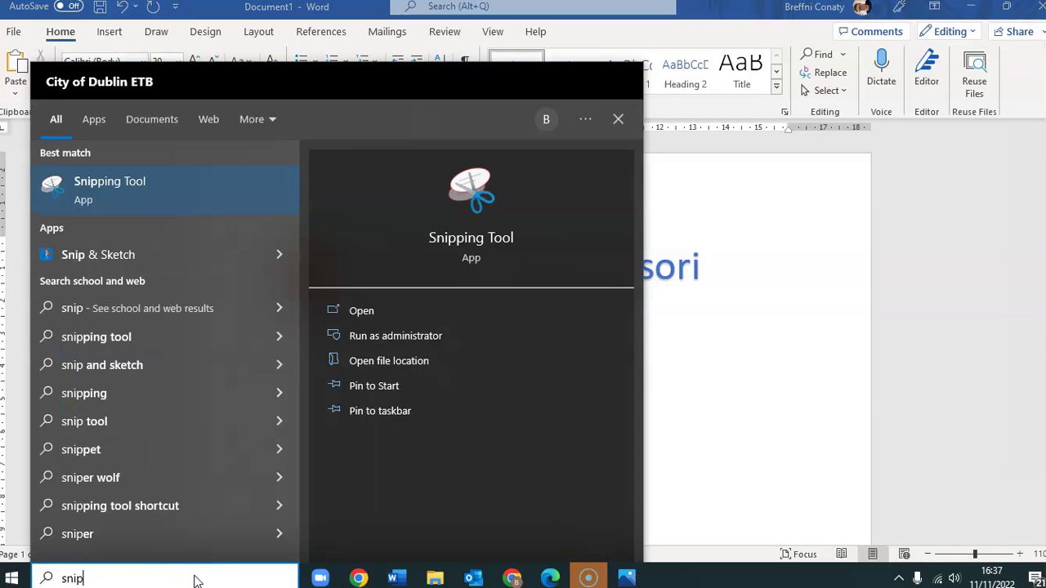
{"action": "left_click", "coordinate": [102, 189]}
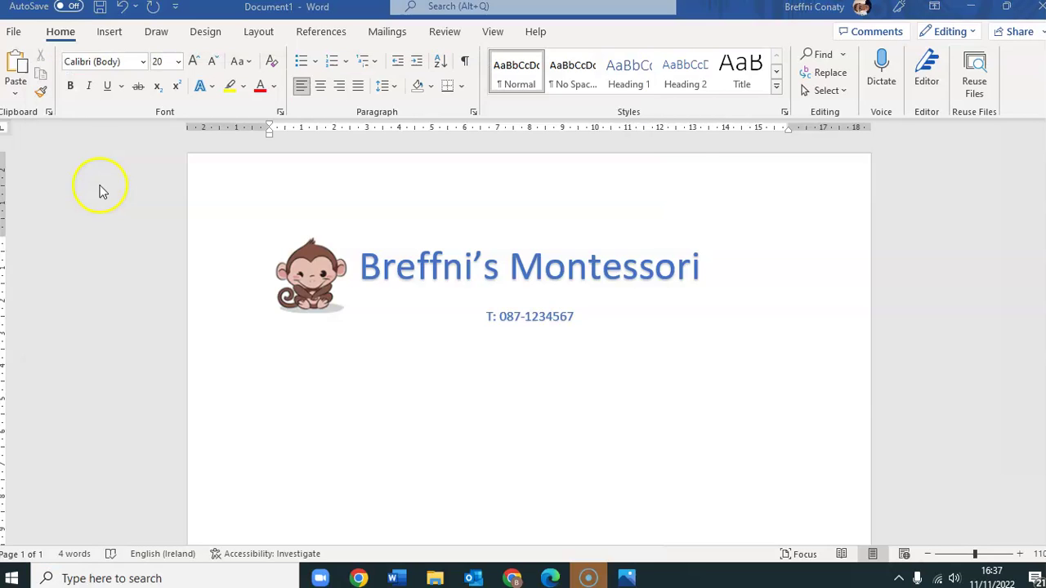
{"action": "left_click", "coordinate": [814, 168]}
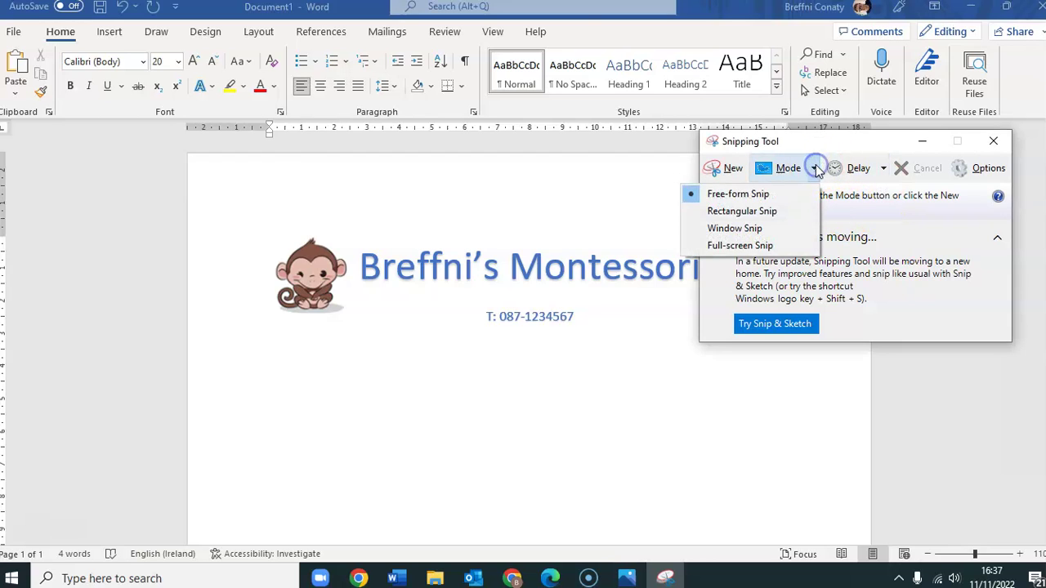
{"action": "left_click", "coordinate": [772, 212]}
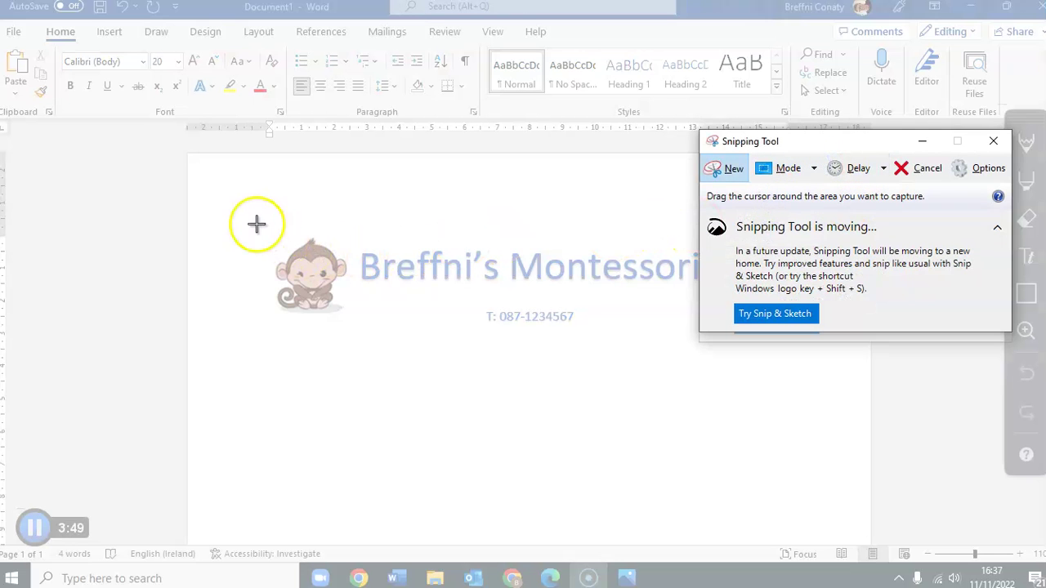
{"action": "left_click_drag", "start_coordinate": [255, 218], "coordinate": [672, 336]}
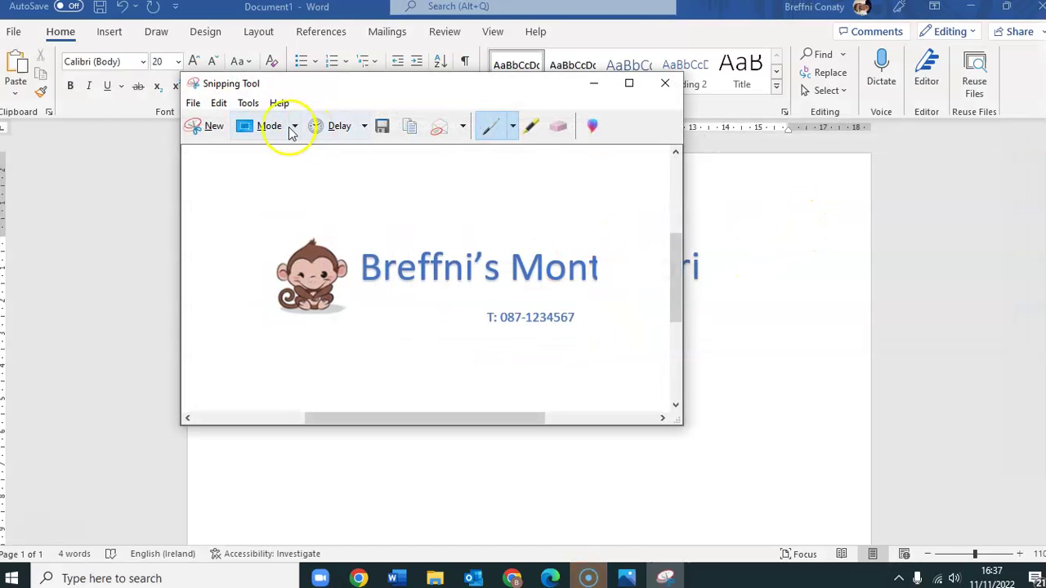
Move the Snipping Tool window clear of the logo and capture the whole logo with a new rectangular snip
{"action": "left_click", "coordinate": [219, 129]}
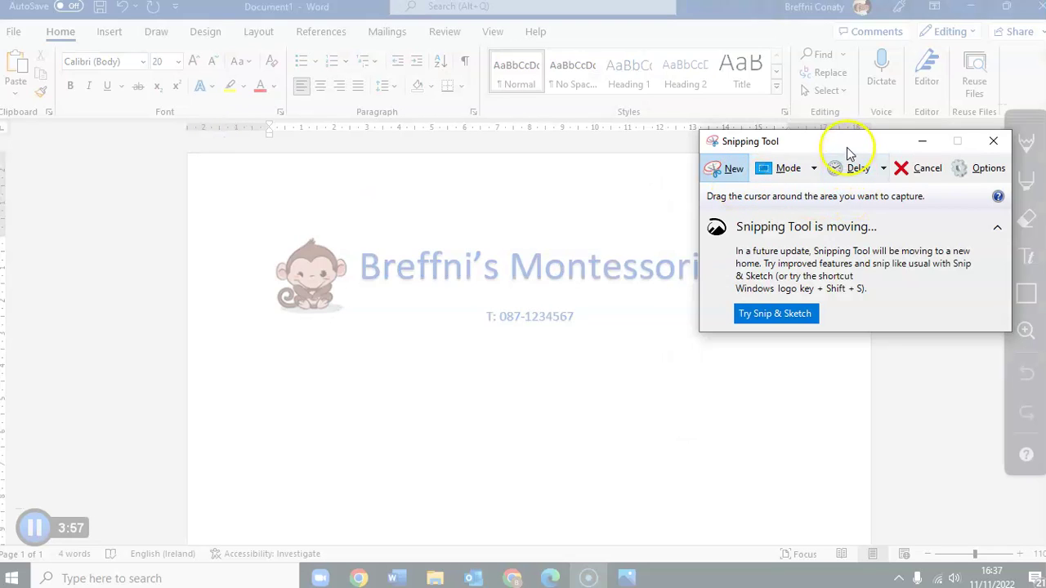
{"action": "left_click_drag", "start_coordinate": [854, 141], "coordinate": [801, 374]}
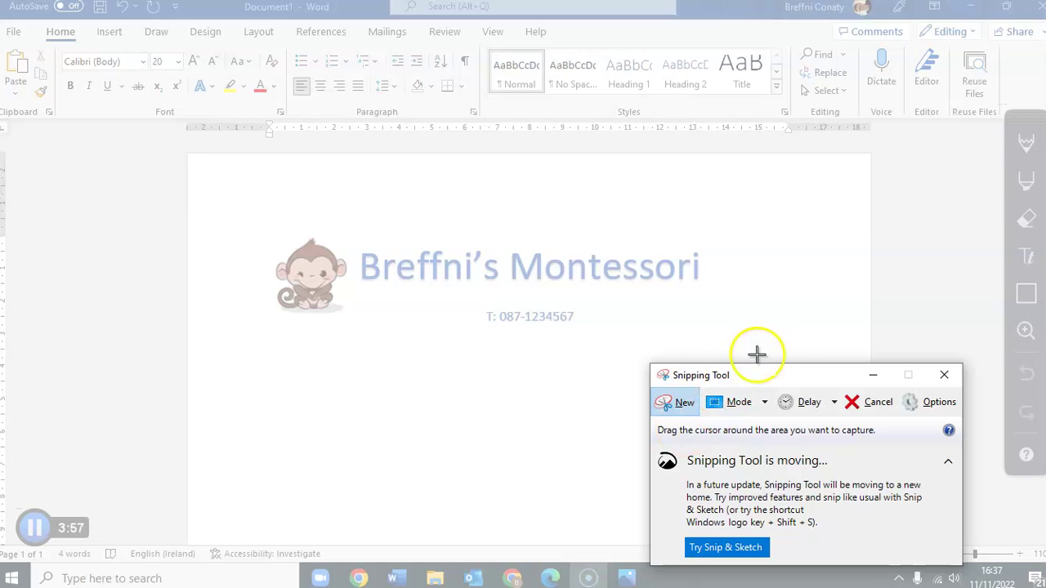
{"action": "left_click", "coordinate": [672, 408]}
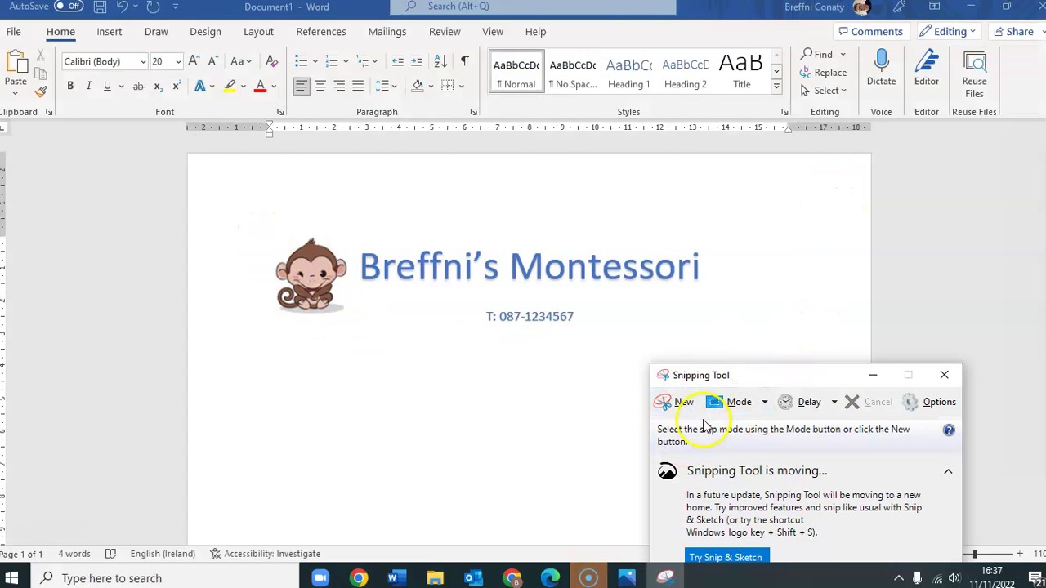
{"action": "left_click", "coordinate": [677, 408]}
{"action": "left_click_drag", "start_coordinate": [237, 210], "coordinate": [752, 344]}
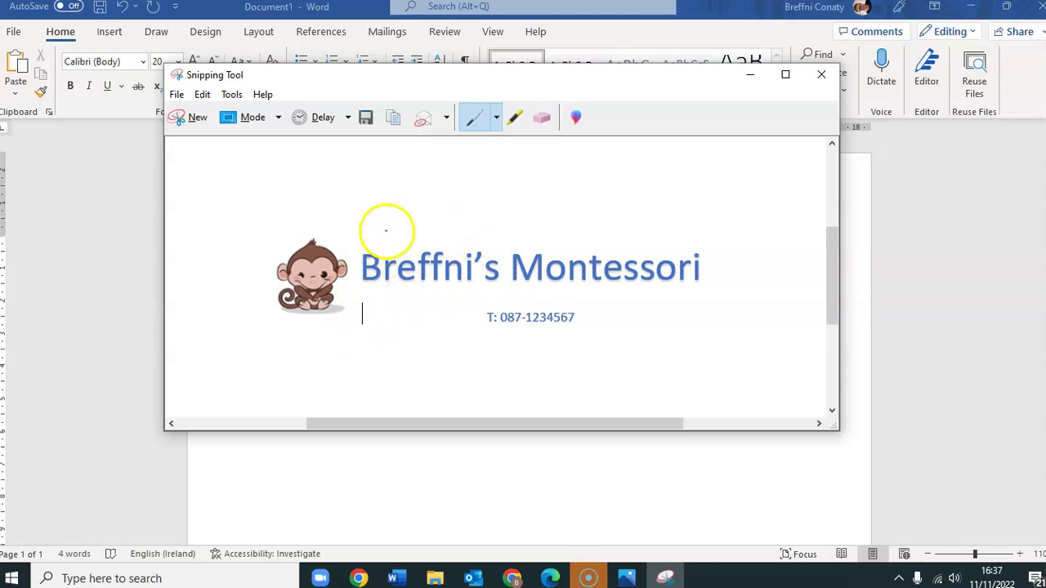
Retake the rectangular snip of the whole logo without the text cursor and save it as the PNG "New logo" in the Explore folder
{"action": "left_click", "coordinate": [198, 121]}
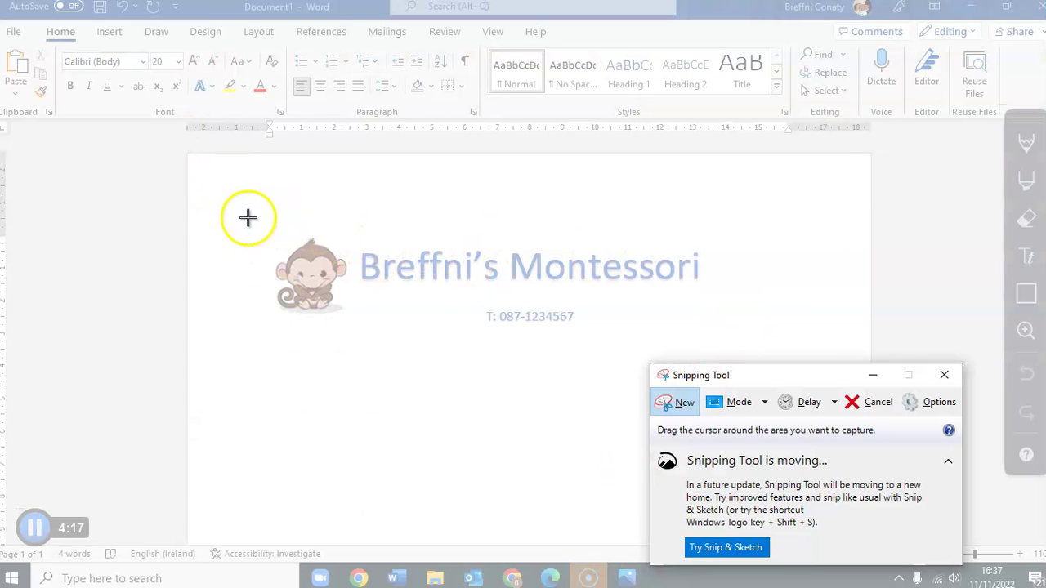
{"action": "left_click_drag", "start_coordinate": [263, 223], "coordinate": [713, 338]}
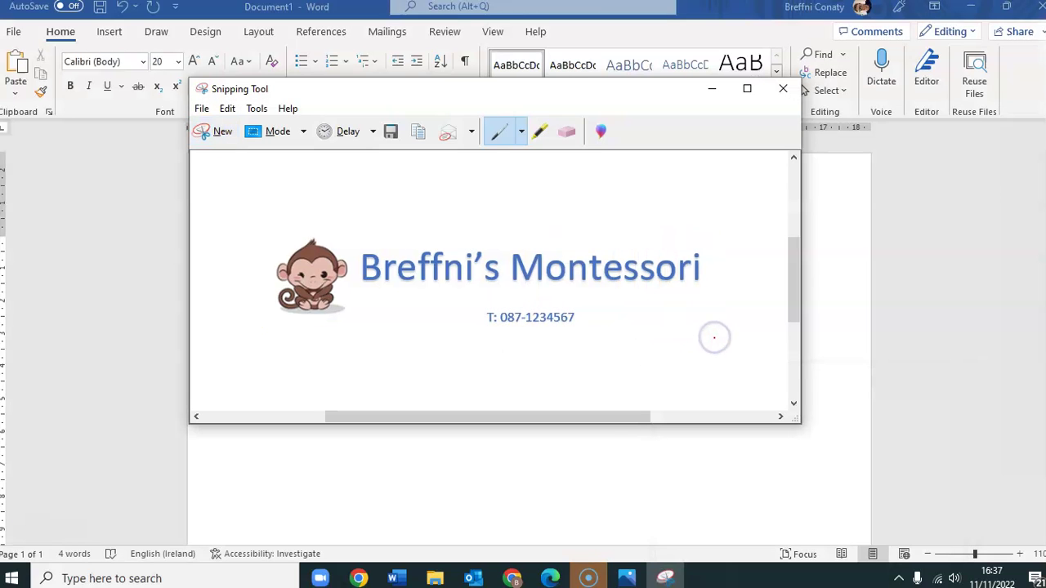
{"action": "left_click", "coordinate": [747, 87]}
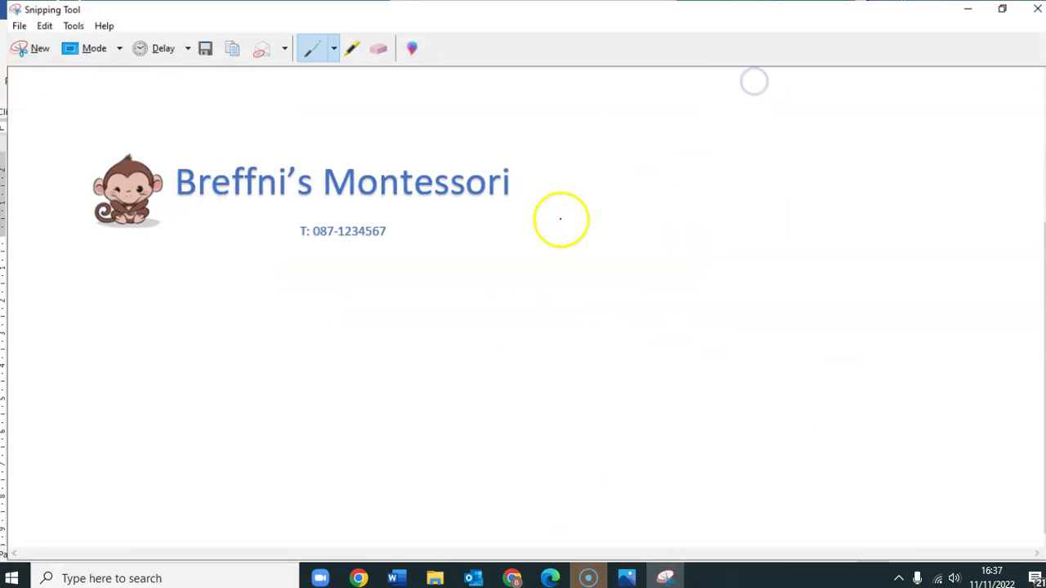
{"action": "left_click", "coordinate": [194, 42]}
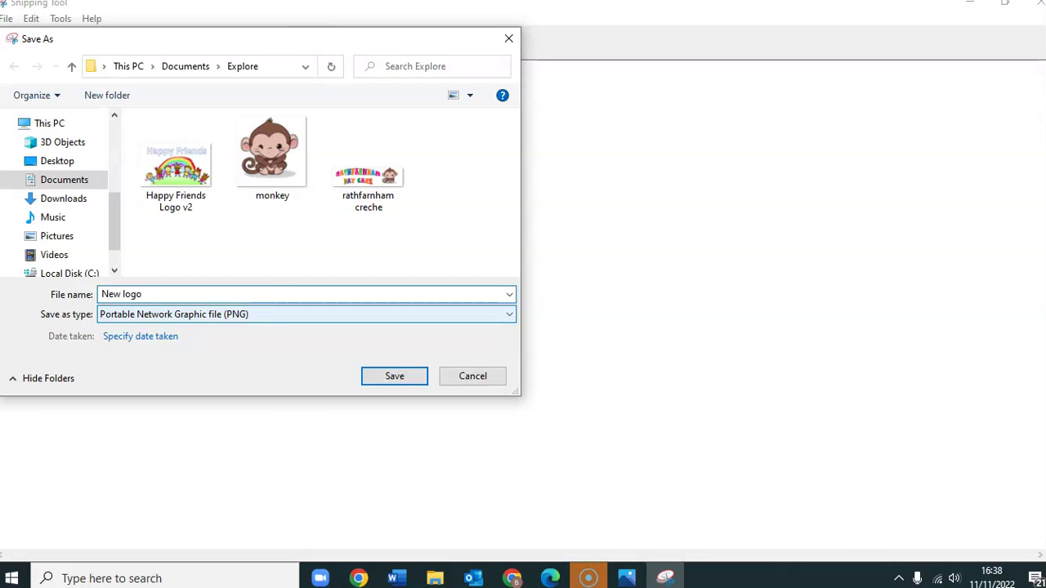
{"action": "left_click", "coordinate": [392, 379]}
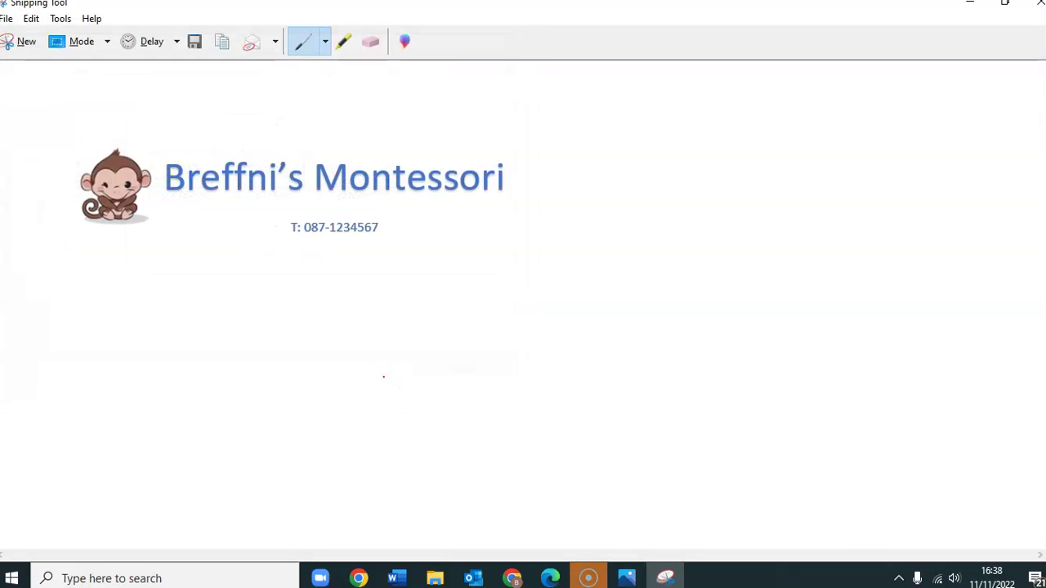
Switch to Word and create a new blank document
{"action": "left_click", "coordinate": [397, 578]}
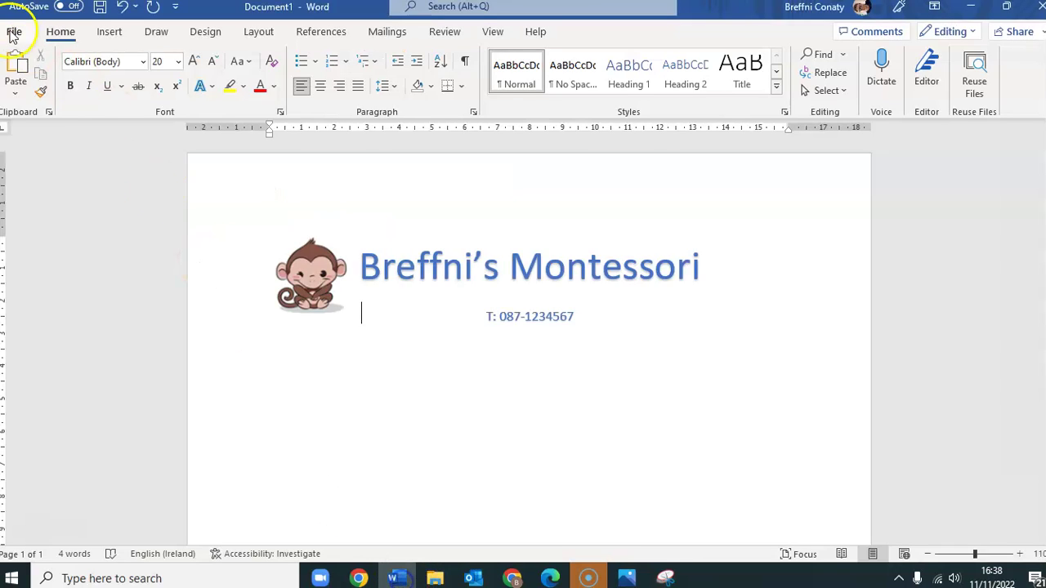
{"action": "left_click", "coordinate": [13, 33]}
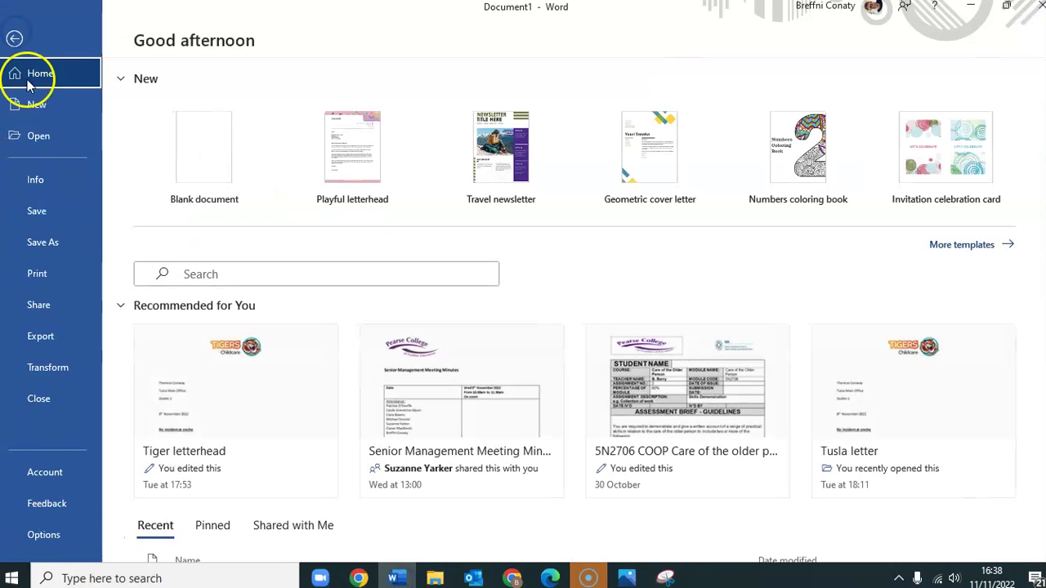
{"action": "left_click", "coordinate": [252, 187]}
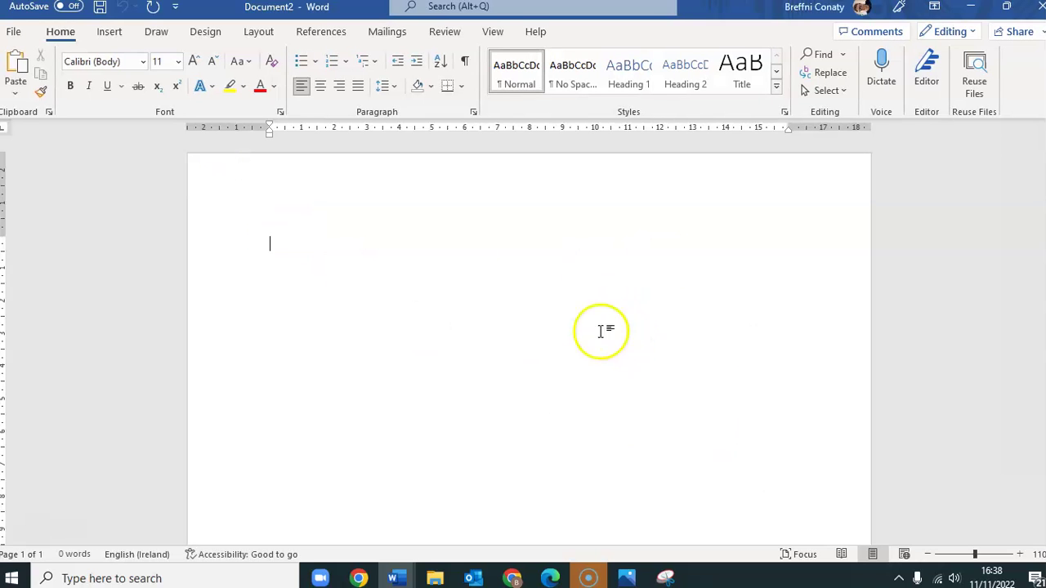
Insert the "New logo" picture from the Explore folder into the new document and deselect it
{"action": "left_click", "coordinate": [107, 31]}
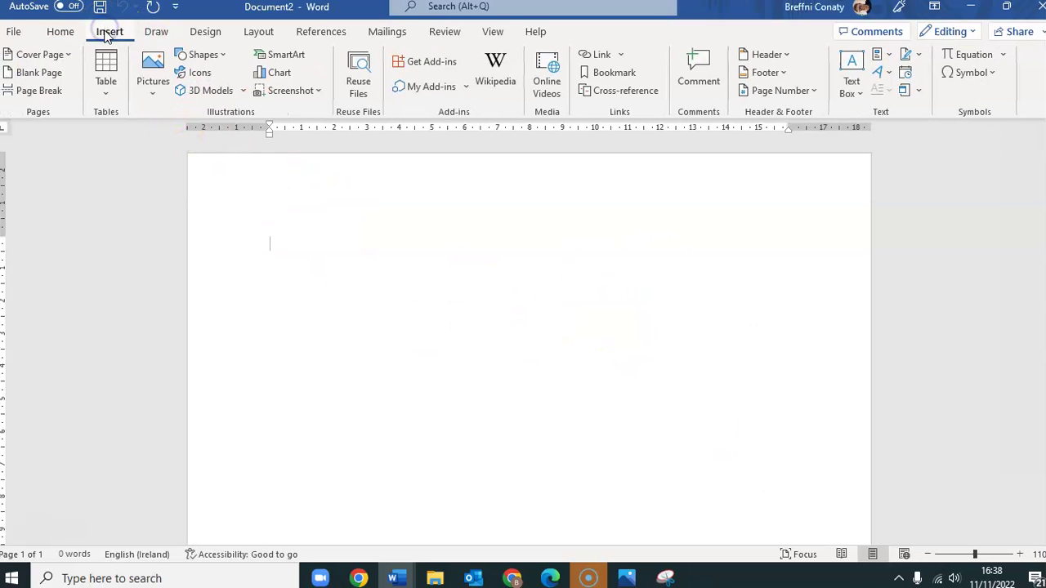
{"action": "left_click", "coordinate": [152, 71]}
{"action": "left_click", "coordinate": [193, 139]}
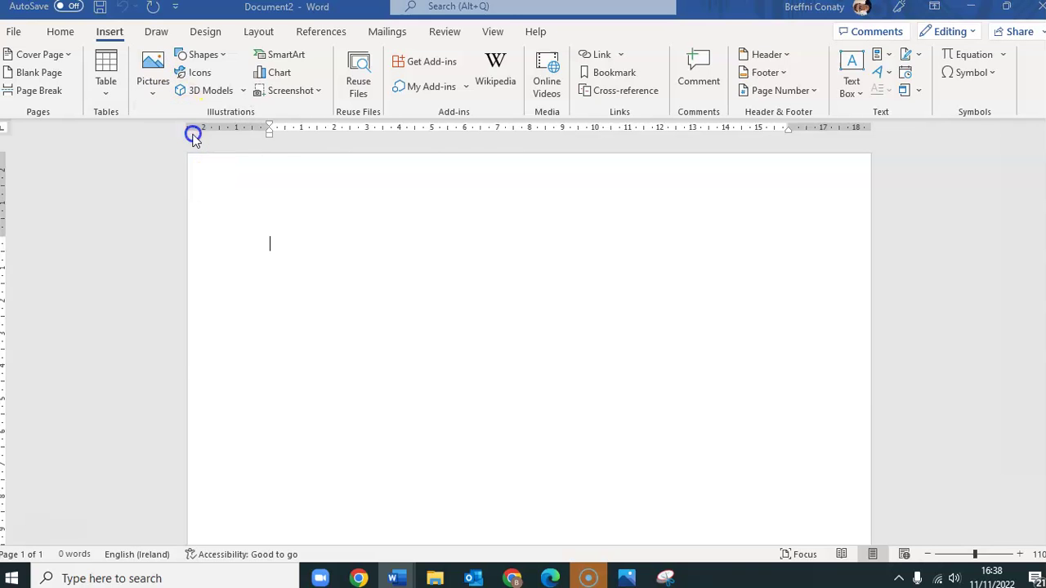
{"action": "left_click", "coordinate": [353, 151]}
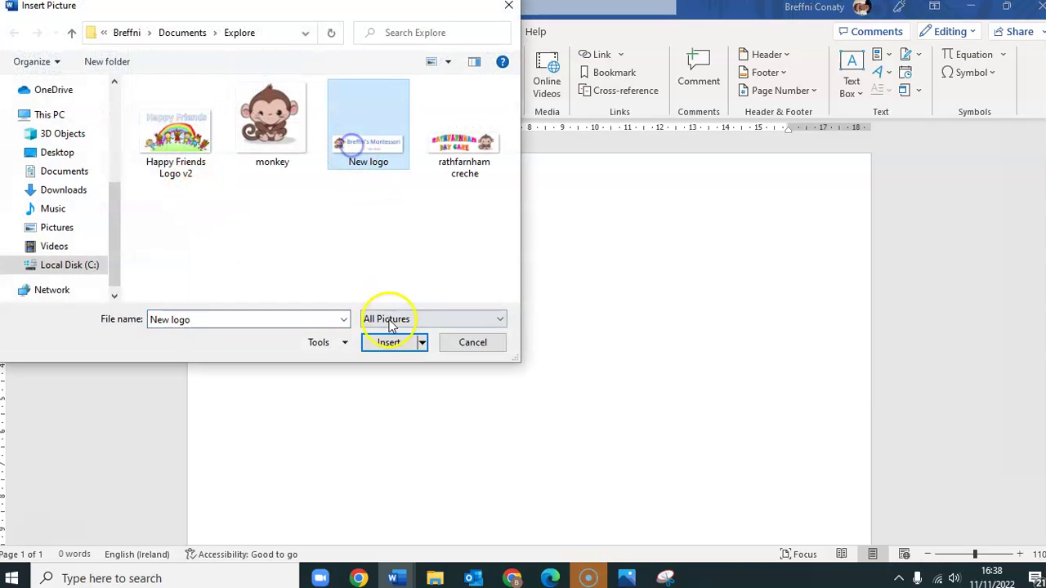
{"action": "left_click", "coordinate": [392, 342]}
{"action": "left_click", "coordinate": [764, 465]}
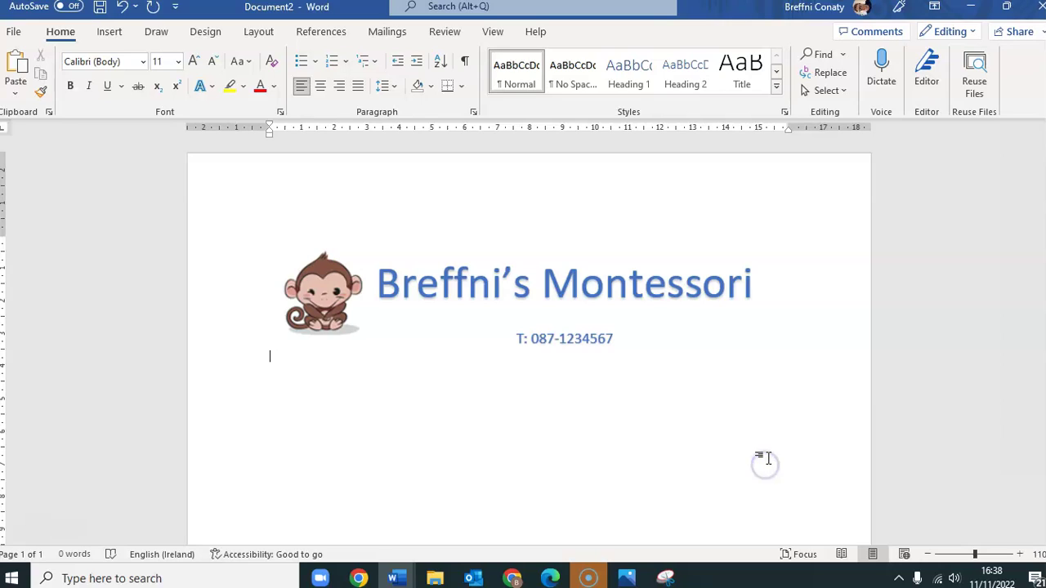